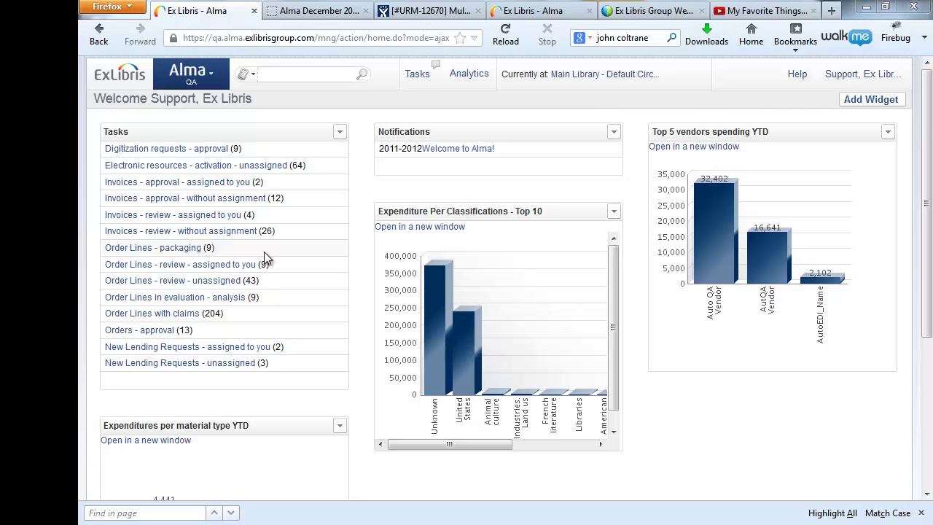
# Search electronic collections for the keyword 'chemical' and scroll through the five matching packages.
pyautogui.click(273, 75)
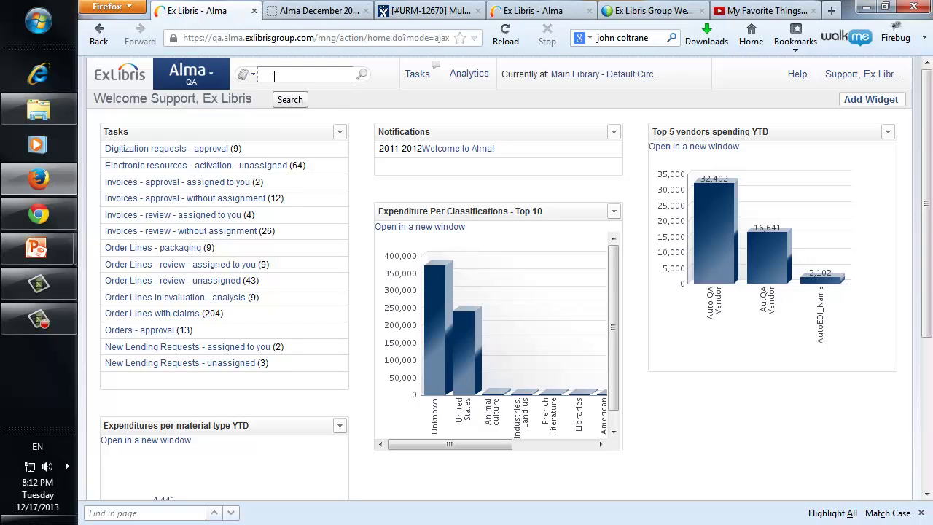
pyautogui.write('chemical')
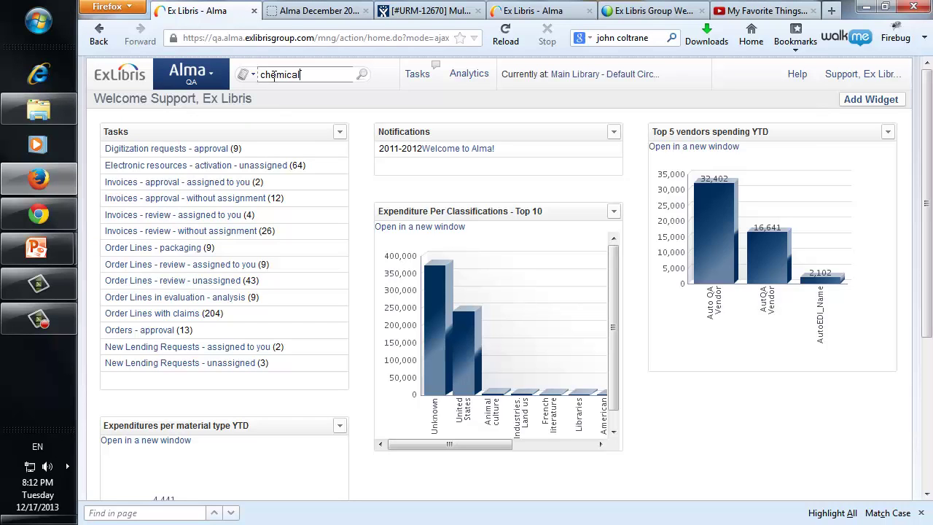
pyautogui.click(362, 75)
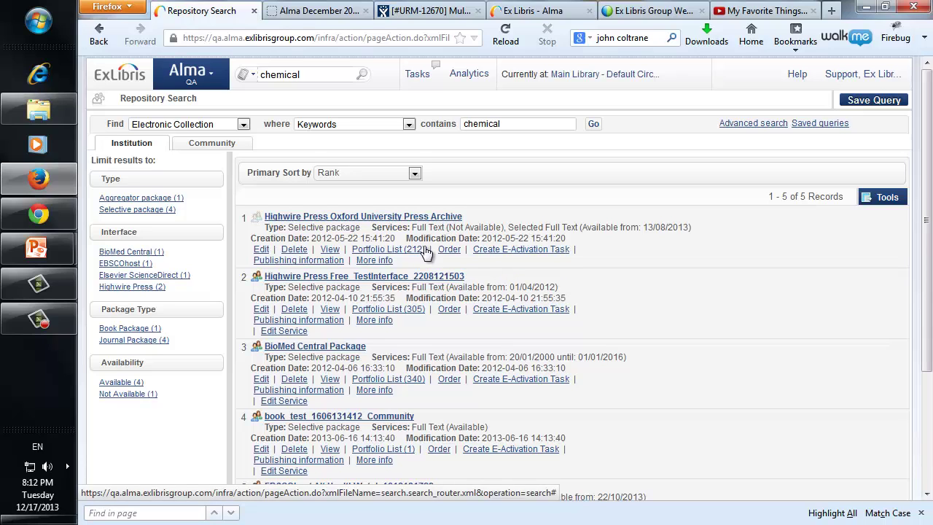
pyautogui.scroll(-2, 427, 251)
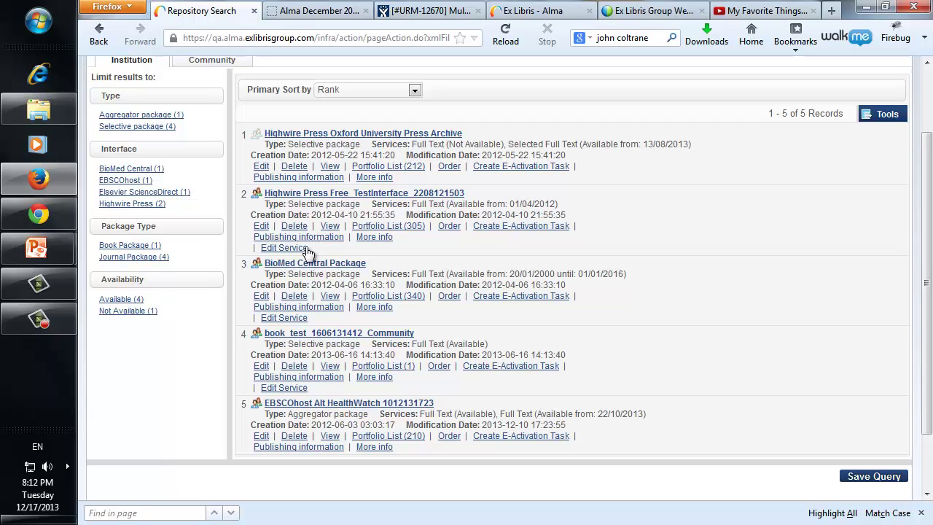
pyautogui.click(261, 167)
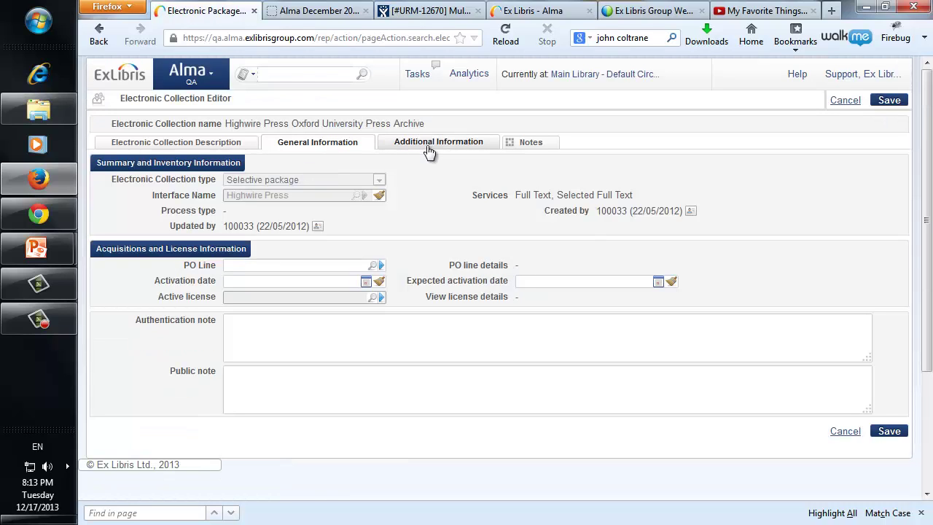
pyautogui.click(428, 146)
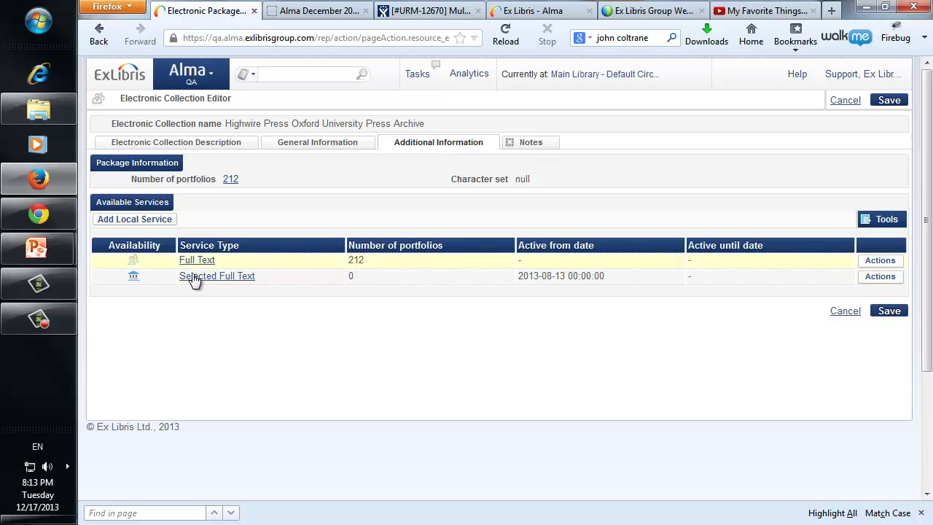
pyautogui.click(874, 281)
pyautogui.click(874, 291)
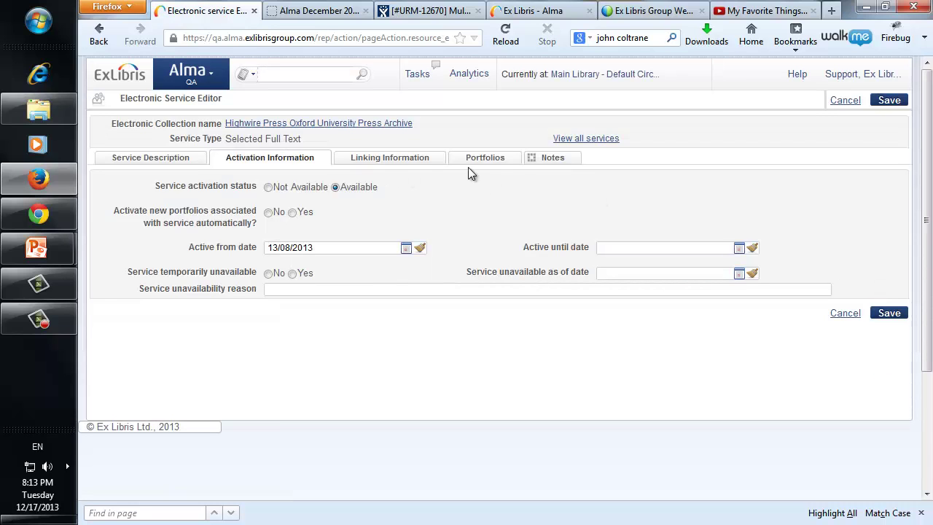
pyautogui.click(483, 159)
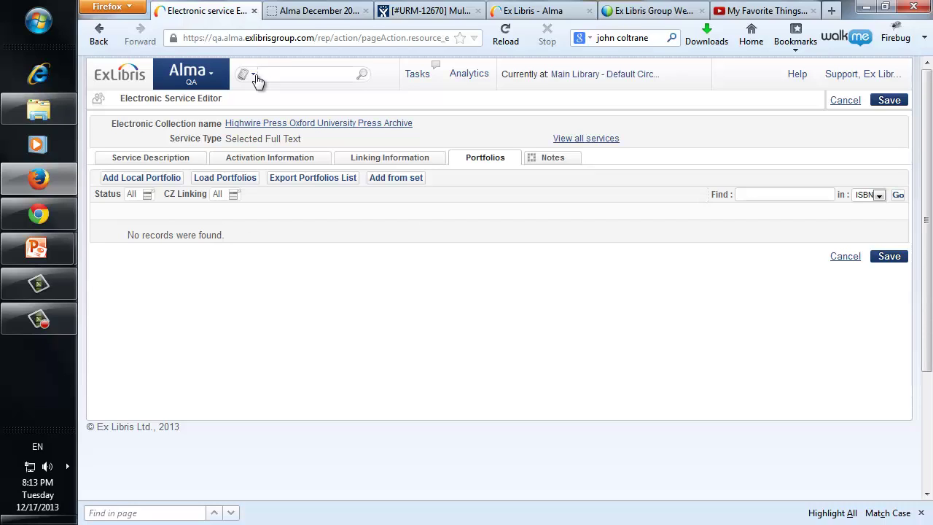
pyautogui.click(843, 102)
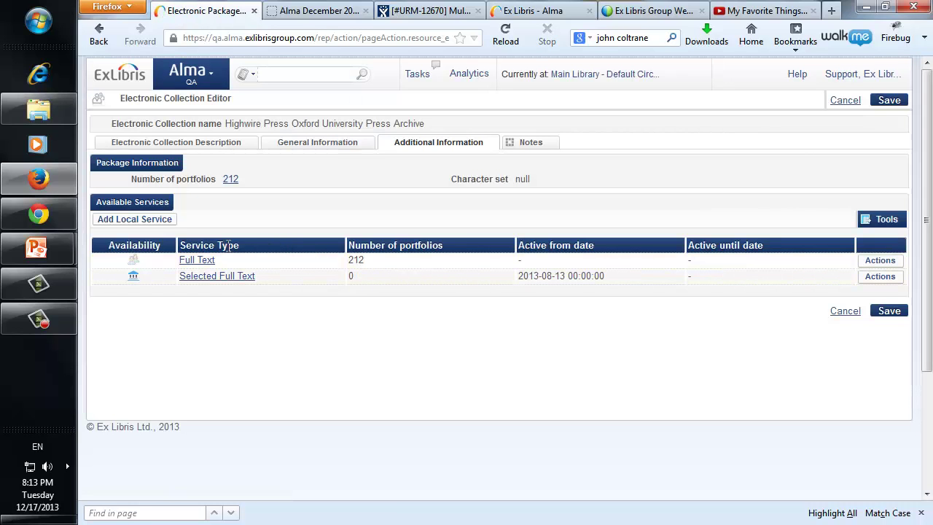
pyautogui.click(844, 104)
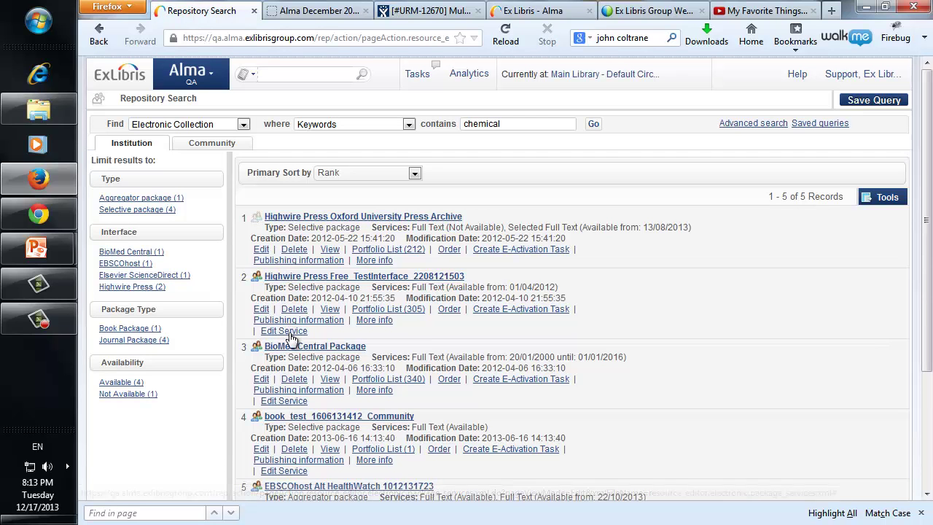
pyautogui.click(287, 332)
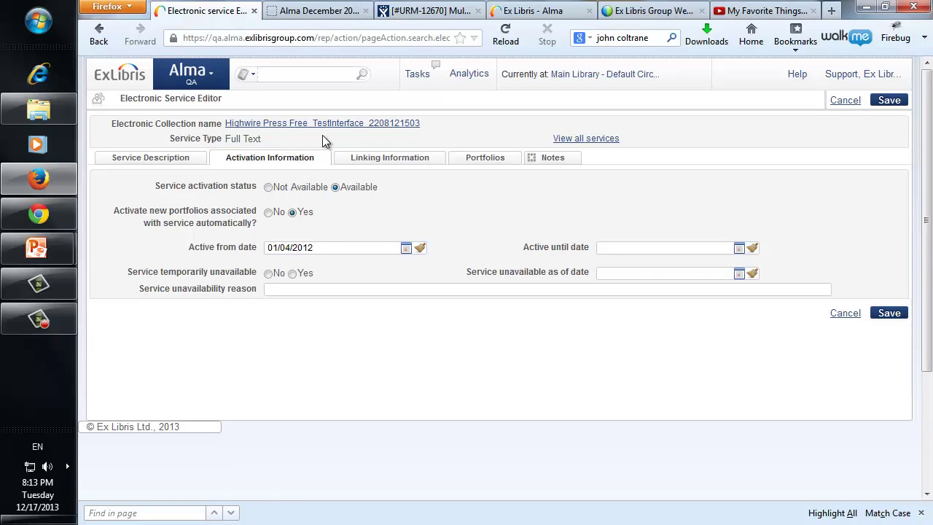
pyautogui.click(485, 164)
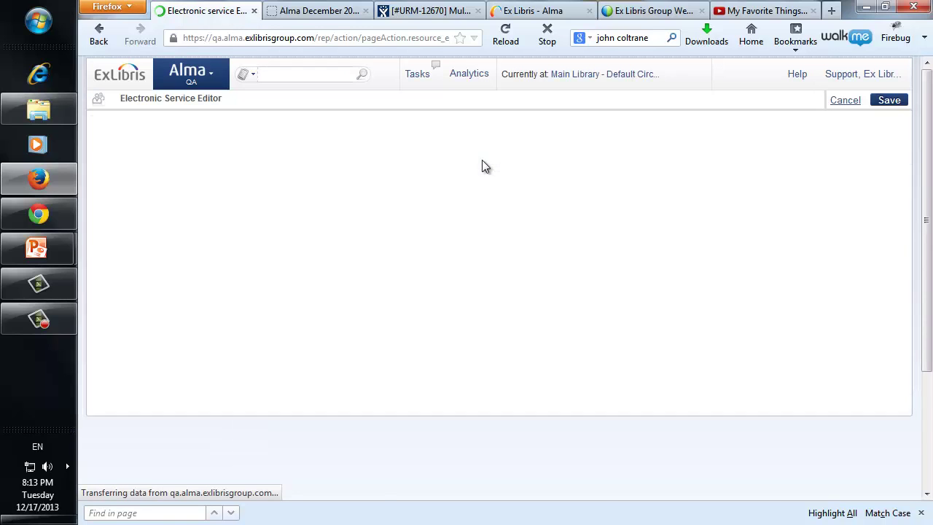
pyautogui.scroll(-3, 437, 288)
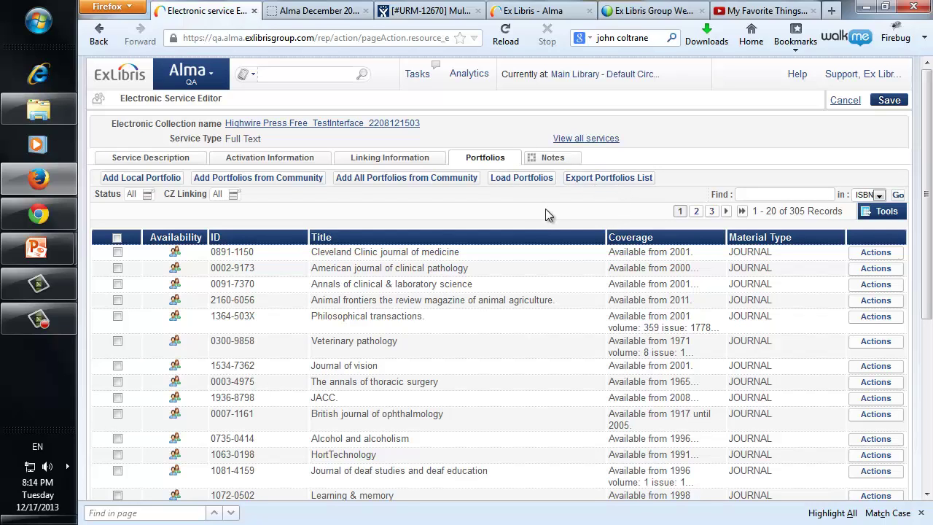
# Export the portfolio list to Excel and widen the ISSN, PORTFOLIO_PID and TITLE columns (A, G, H).
pyautogui.click(596, 180)
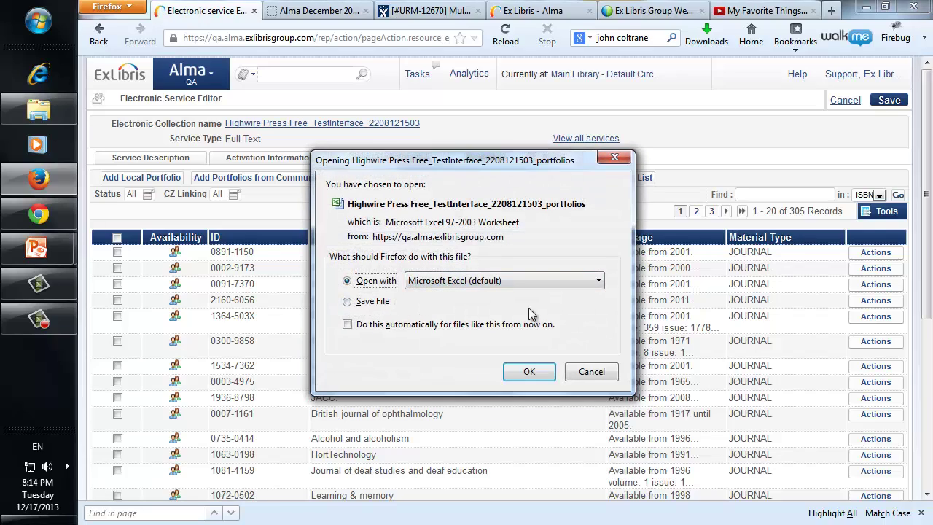
pyautogui.click(529, 373)
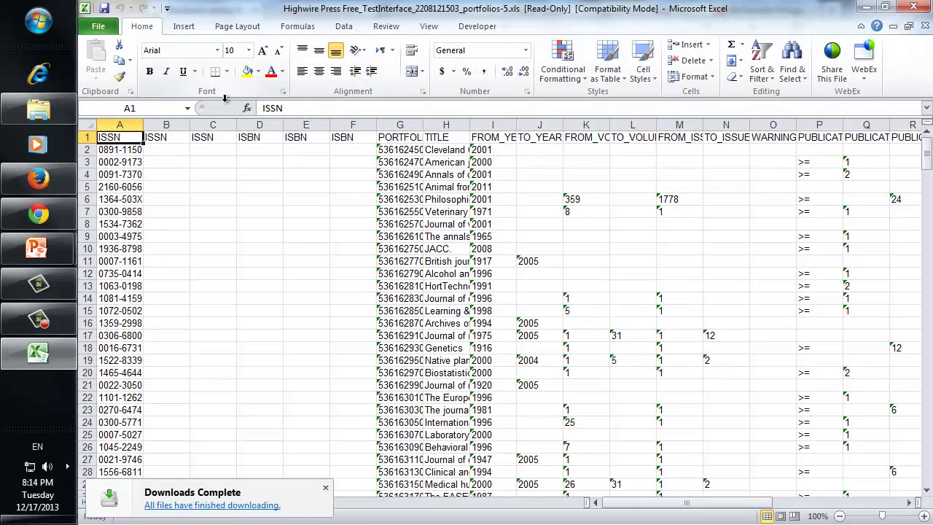
pyautogui.moveTo(143, 124); pyautogui.dragTo(173, 125)
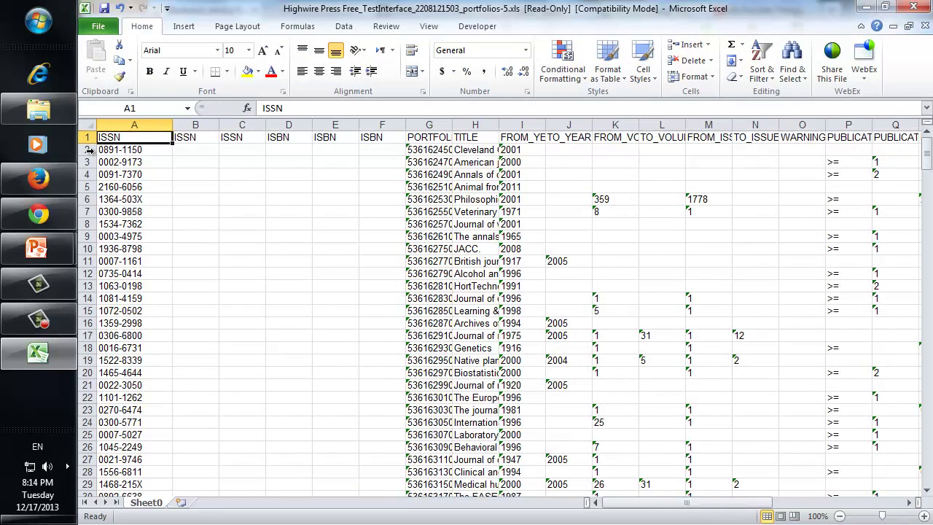
pyautogui.moveTo(451, 125); pyautogui.dragTo(508, 125)
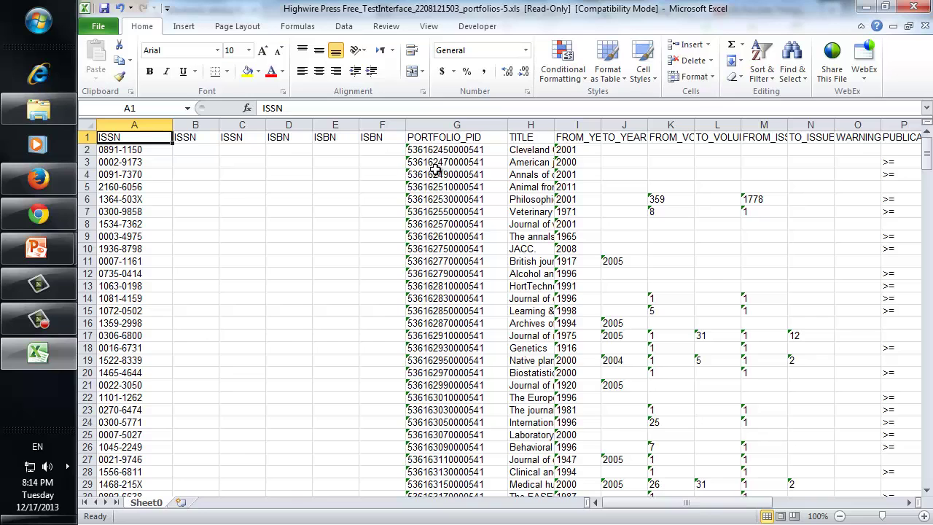
pyautogui.moveTo(554, 125); pyautogui.dragTo(613, 125)
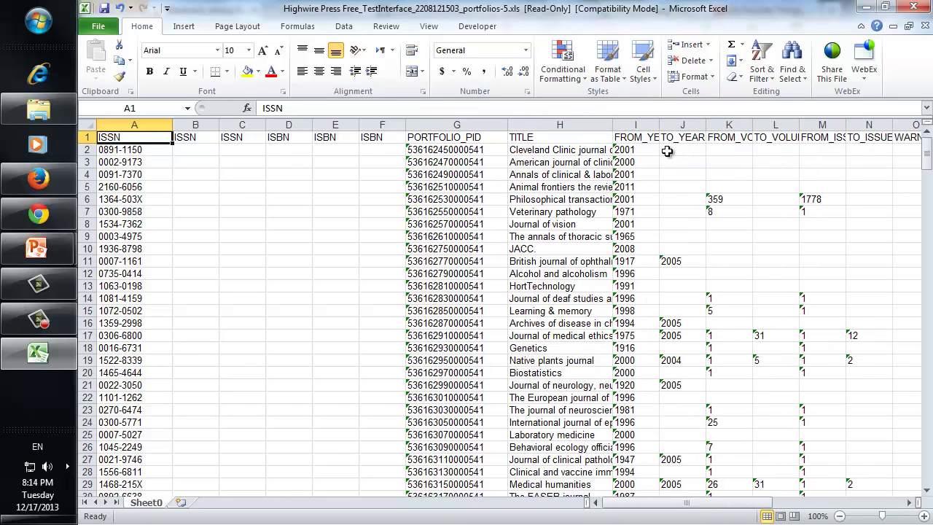
pyautogui.moveTo(646, 502); pyautogui.dragTo(700, 508)
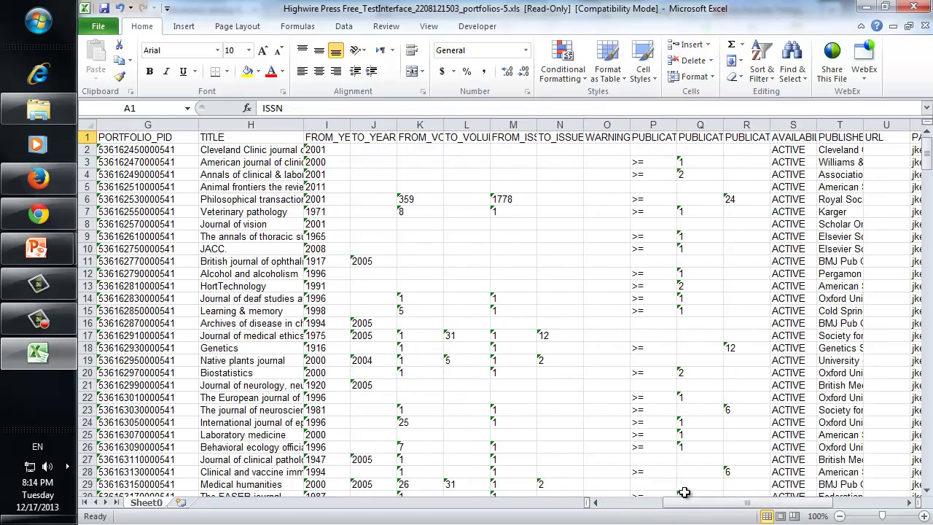
# Widen URL column U to fit cell U42's full address, then widen PARSER_PARAMETERS column V.
pyautogui.click(908, 502)
pyautogui.click(908, 502)
pyautogui.click(908, 502)
pyautogui.click(908, 503)
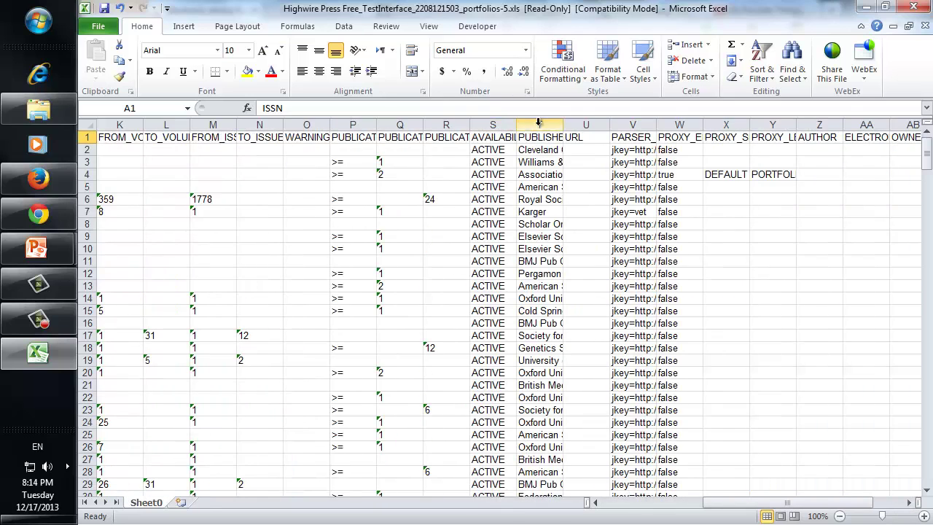
pyautogui.moveTo(610, 125); pyautogui.dragTo(764, 129)
pyautogui.scroll(-9, 614, 203)
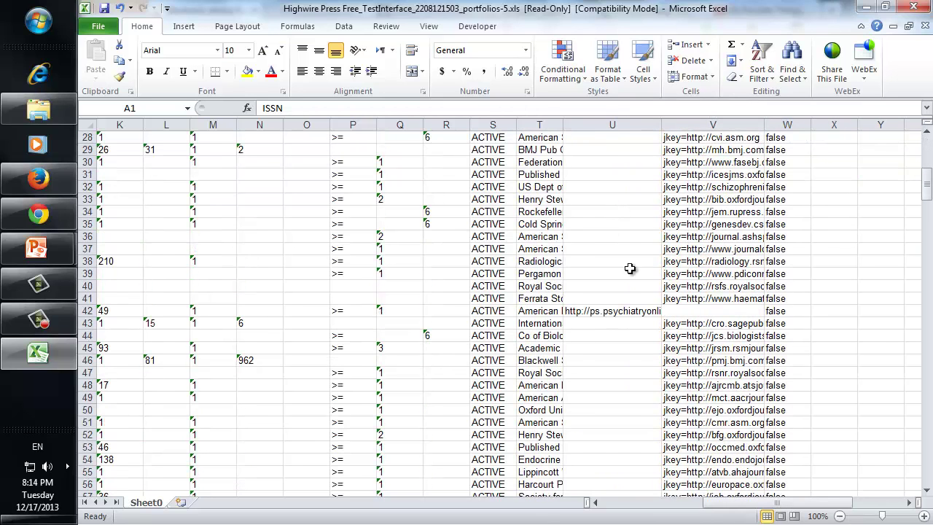
pyautogui.click(624, 310)
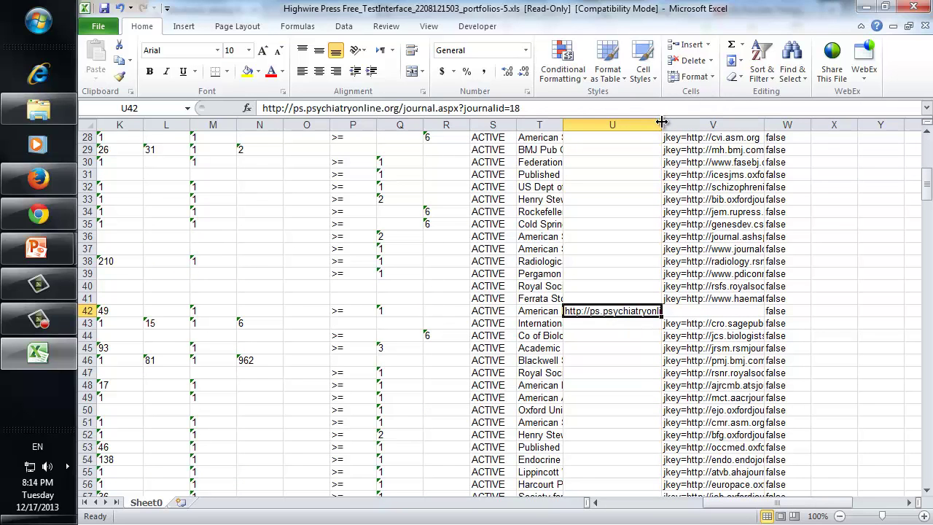
pyautogui.moveTo(661, 122); pyautogui.dragTo(722, 122)
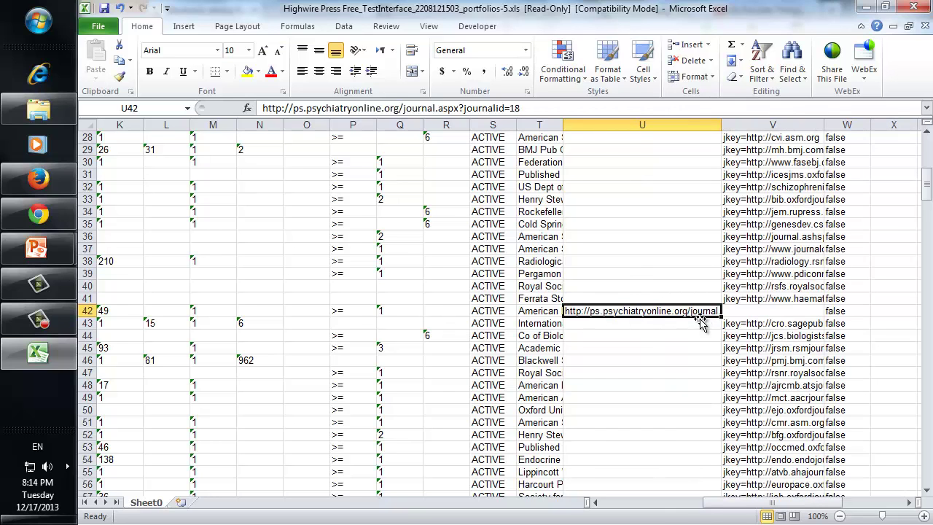
pyautogui.scroll(9, 703, 306)
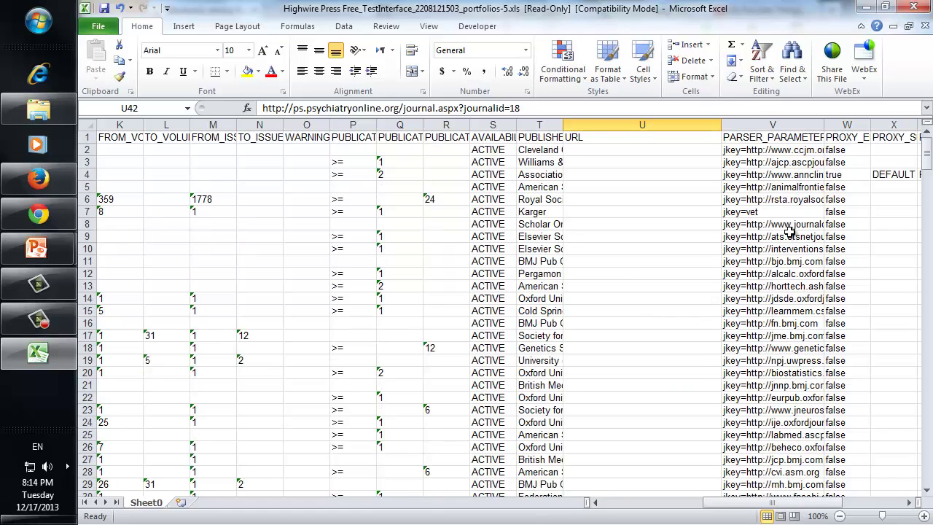
pyautogui.moveTo(824, 125); pyautogui.dragTo(874, 124)
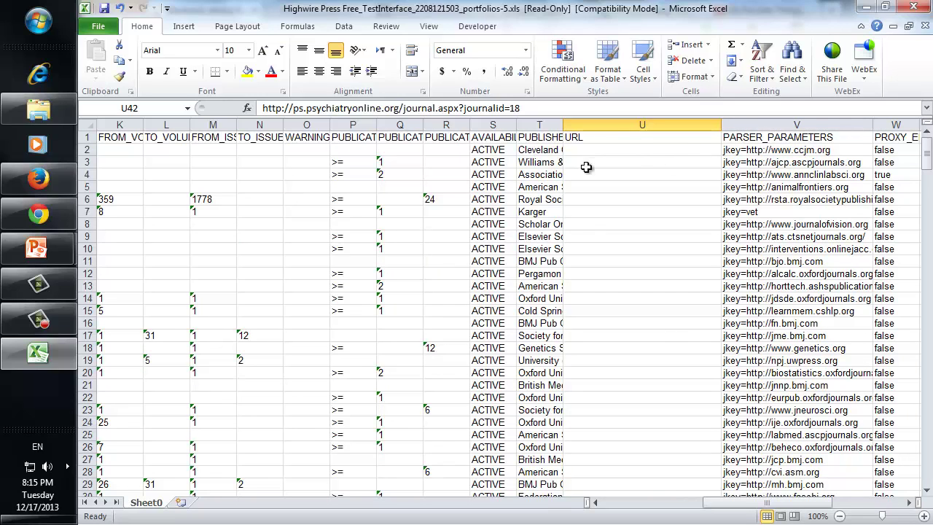
# Check the parser values in V2 and V7, then widen proxy columns W, X and Y.
pyautogui.click(750, 150)
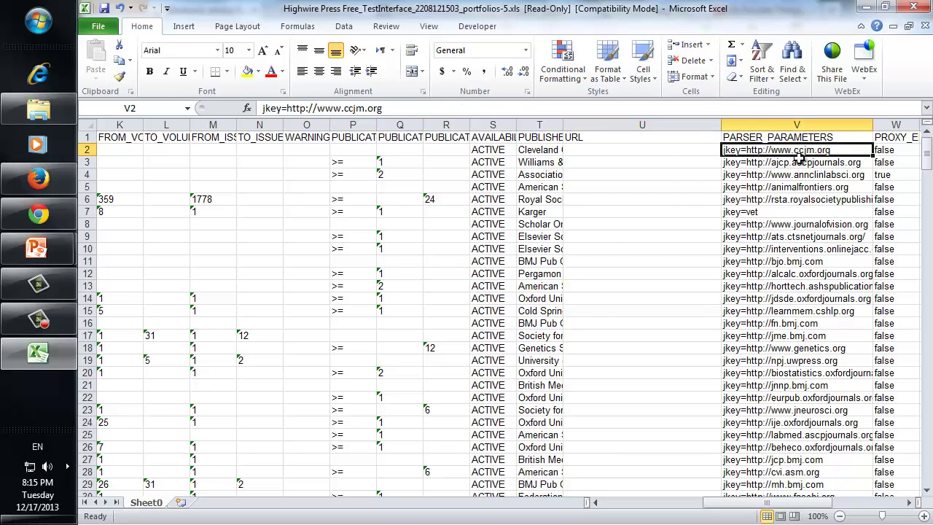
pyautogui.click(754, 212)
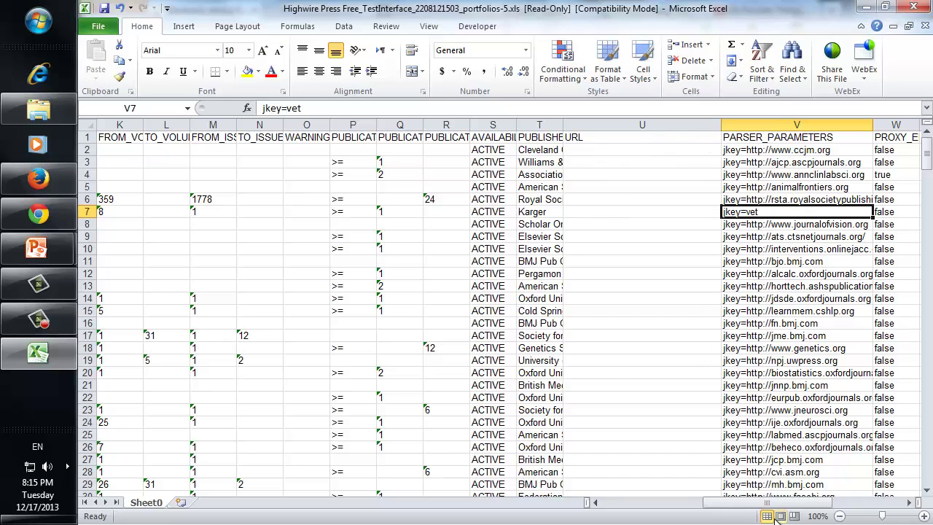
pyautogui.moveTo(752, 504); pyautogui.dragTo(838, 508)
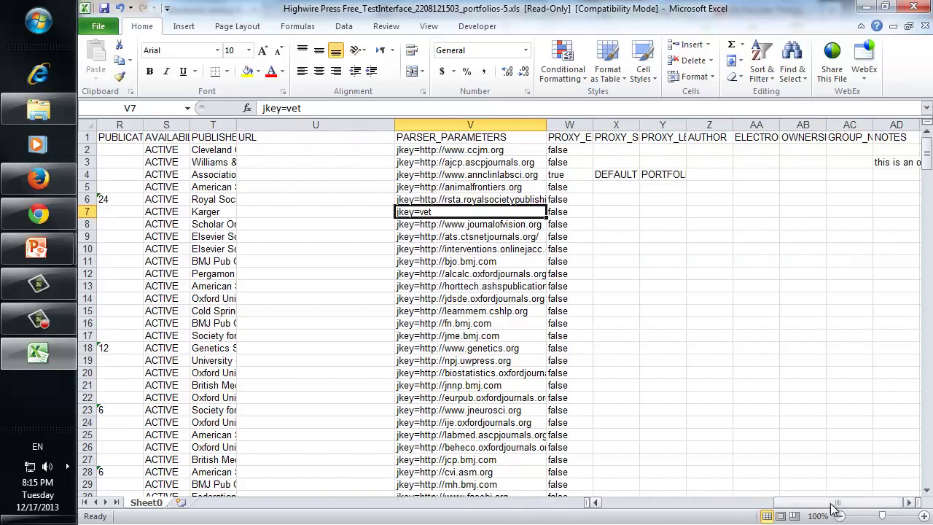
pyautogui.moveTo(586, 124); pyautogui.dragTo(823, 126)
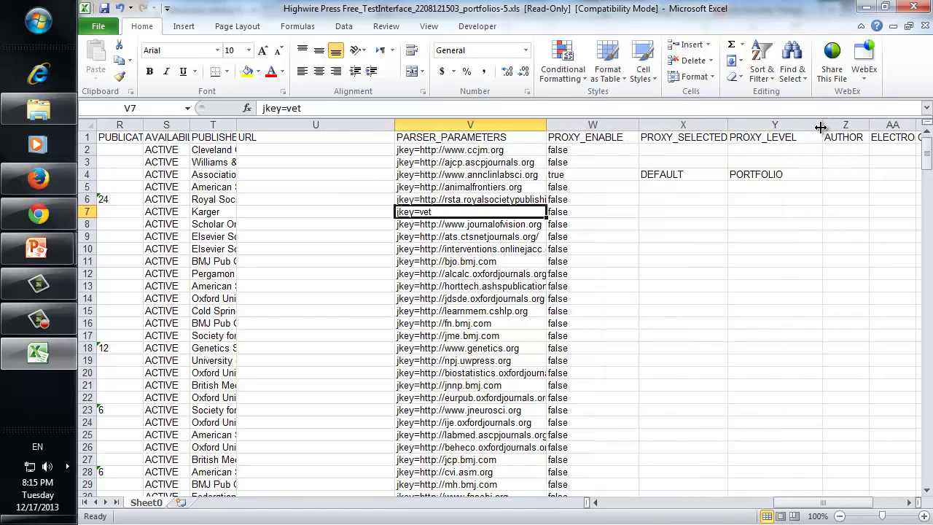
pyautogui.moveTo(728, 126); pyautogui.dragTo(747, 125)
pyautogui.moveTo(815, 502); pyautogui.dragTo(833, 504)
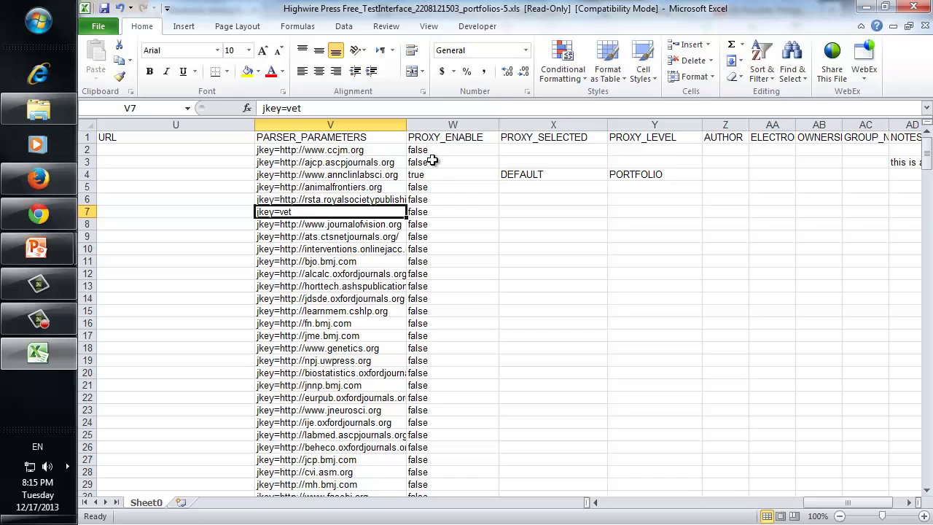
# Inspect row 4's proxy settings: PROXY_ENABLE true and PROXY_SELECTED DEFAULT.
pyautogui.click(329, 178)
pyautogui.click(421, 178)
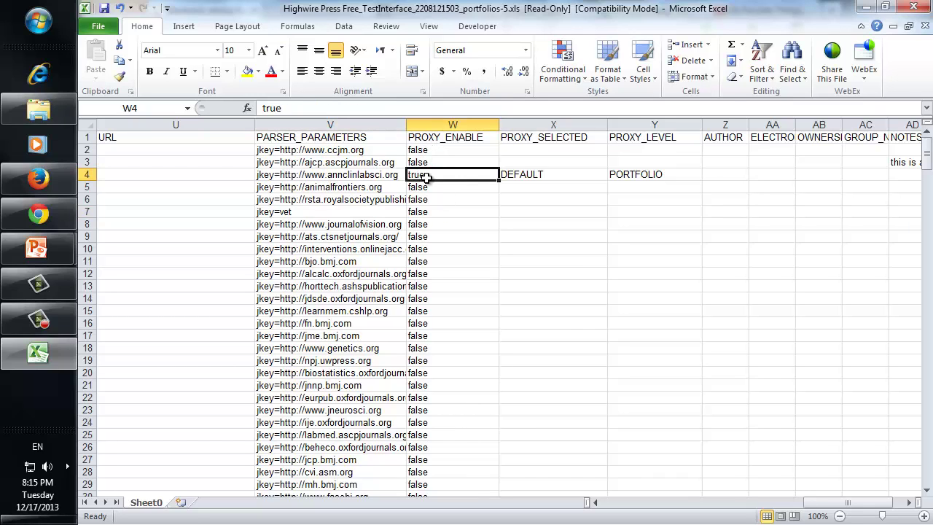
pyautogui.click(539, 136)
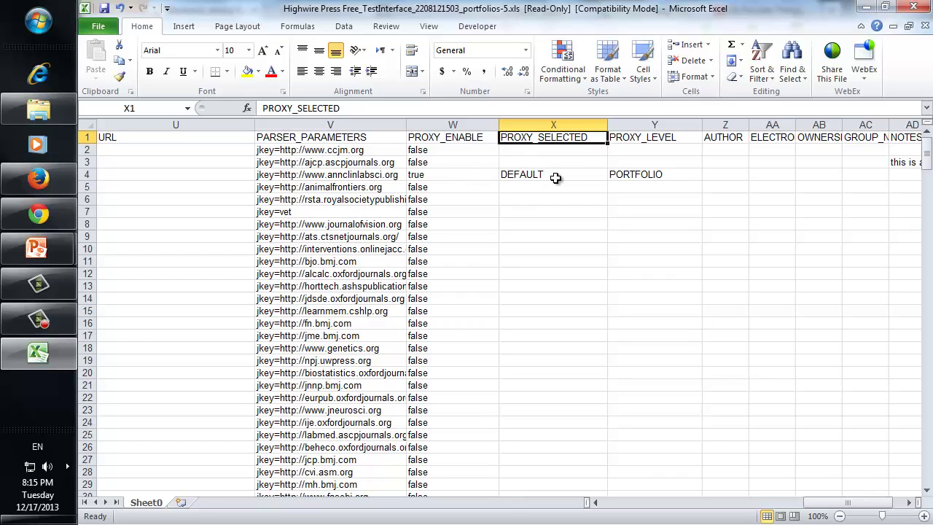
pyautogui.click(517, 175)
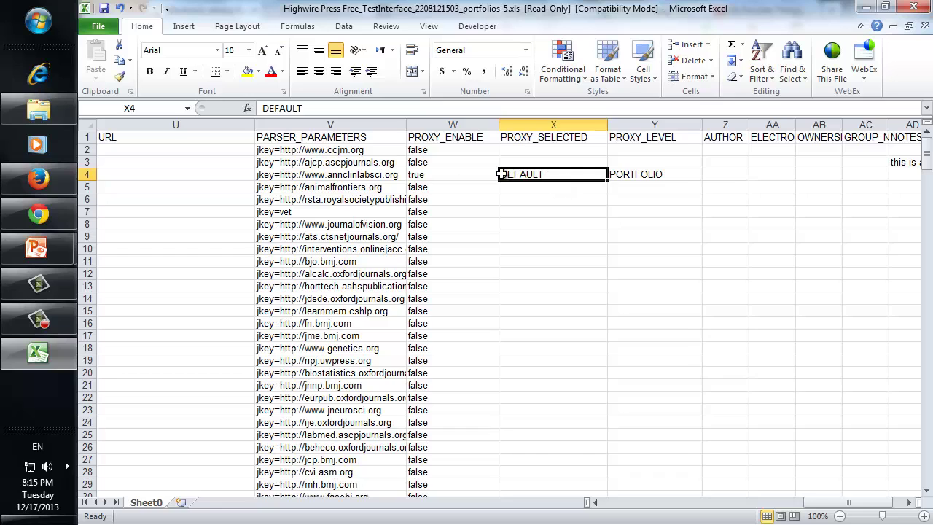
# Try SERVICE as the proxy level in Y5, then clear it and compare with Y4's PORTFOLIO.
pyautogui.moveTo(508, 184); pyautogui.dragTo(658, 187)
pyautogui.press('Delete')
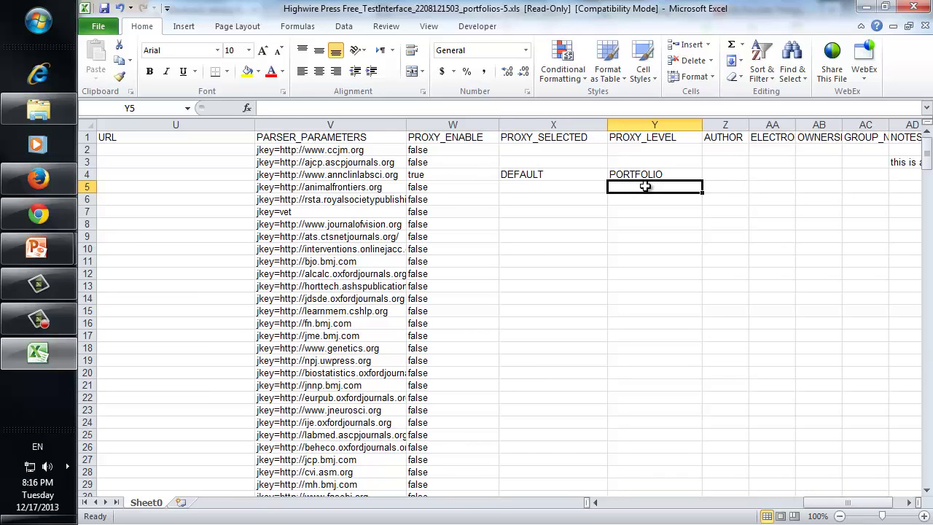
pyautogui.write('SERVICE')
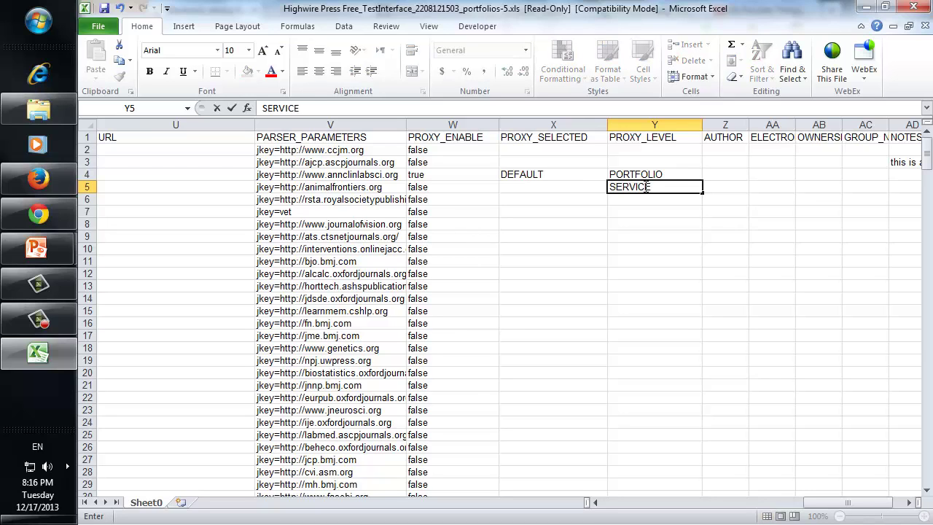
pyautogui.press('Return')
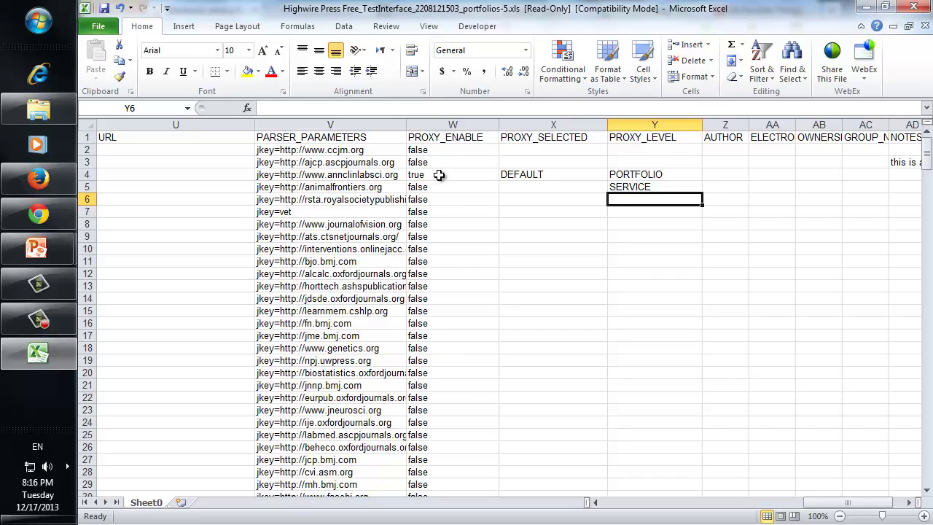
pyautogui.click(619, 187)
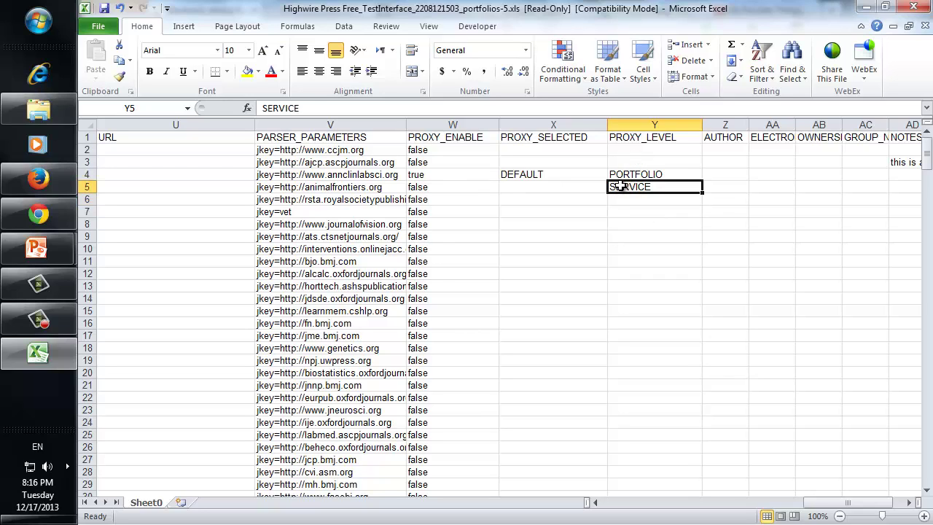
pyautogui.press('Delete')
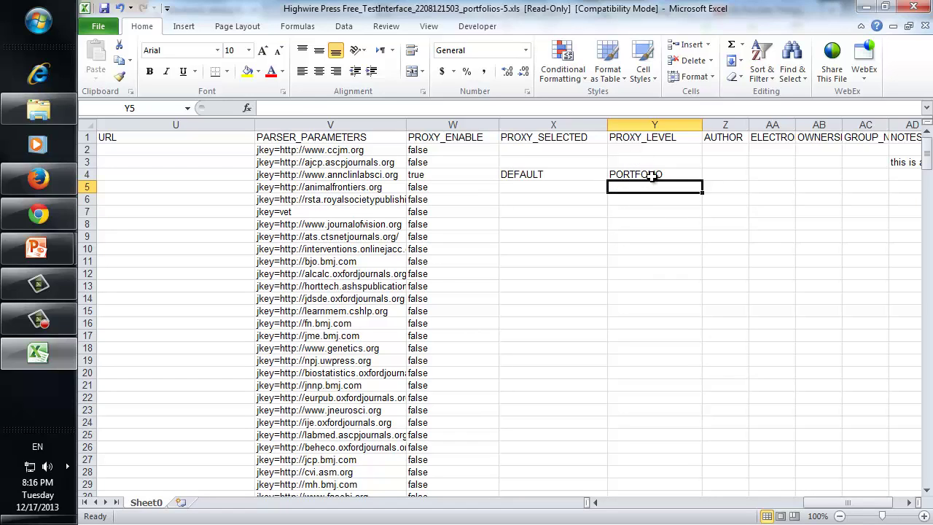
pyautogui.click(653, 176)
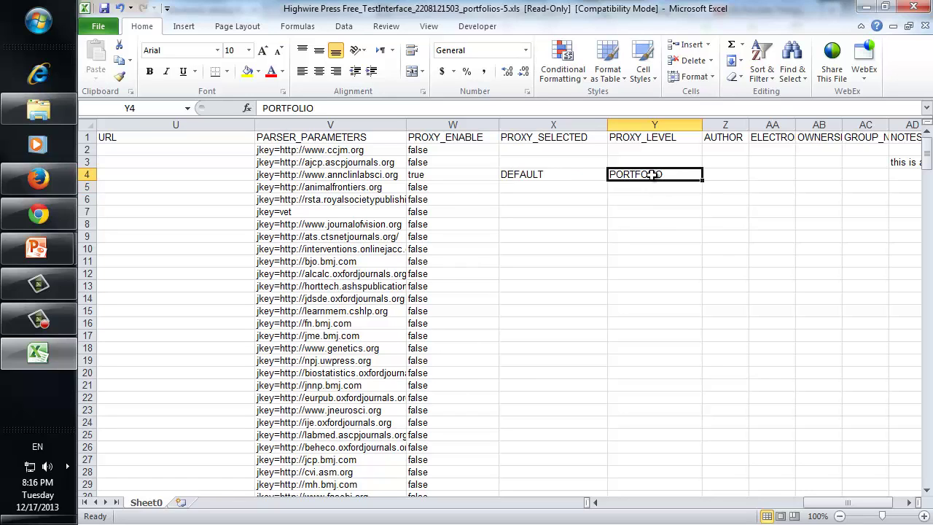
# Widen columns AB and AC so the OWNERSHIP and GROUP_NAME headers show.
pyautogui.moveTo(858, 508); pyautogui.dragTo(878, 511)
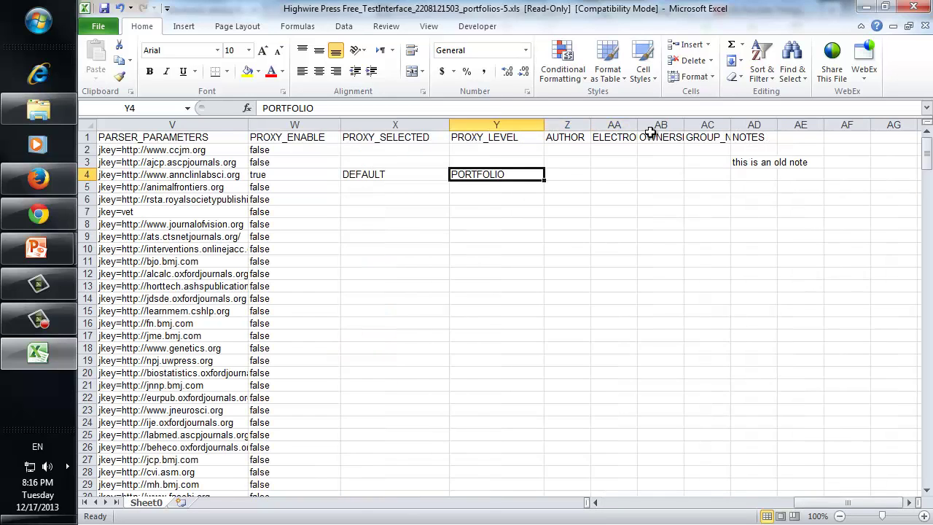
pyautogui.moveTo(684, 124); pyautogui.dragTo(711, 124)
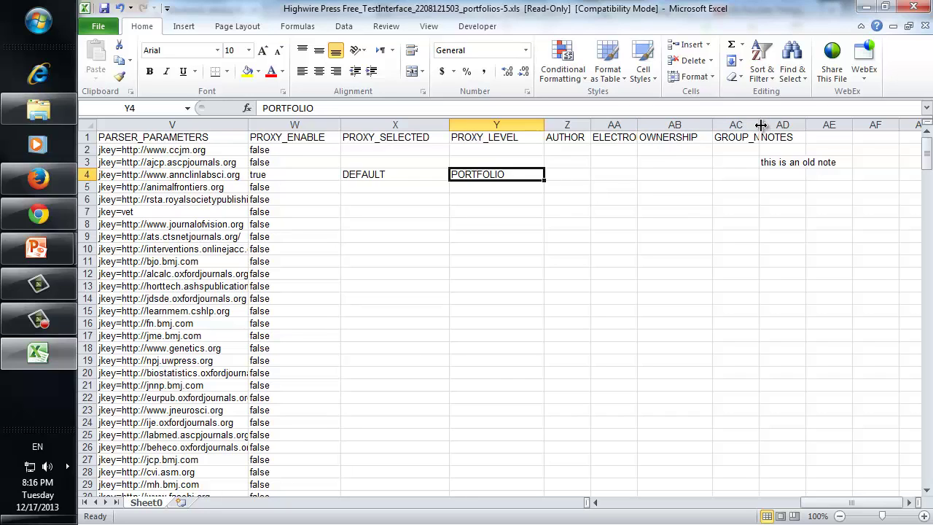
pyautogui.moveTo(760, 125); pyautogui.dragTo(806, 125)
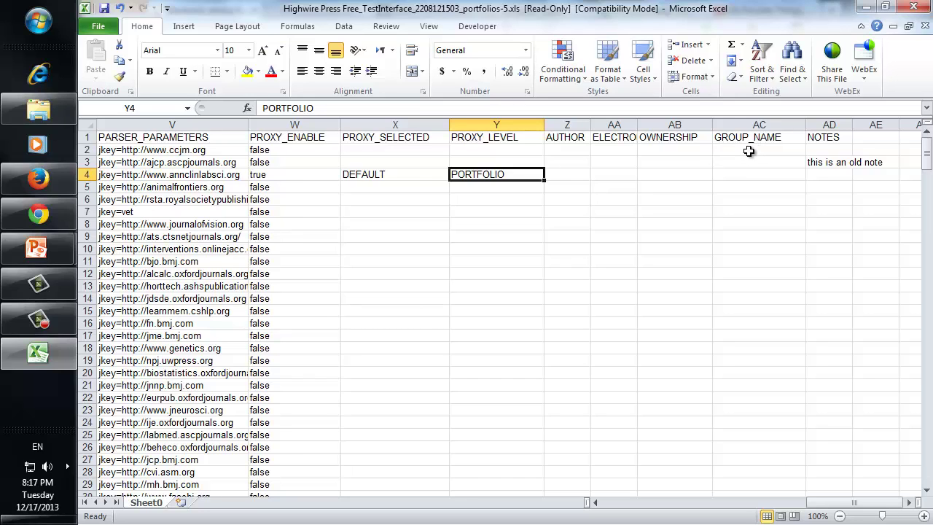
pyautogui.click(749, 151)
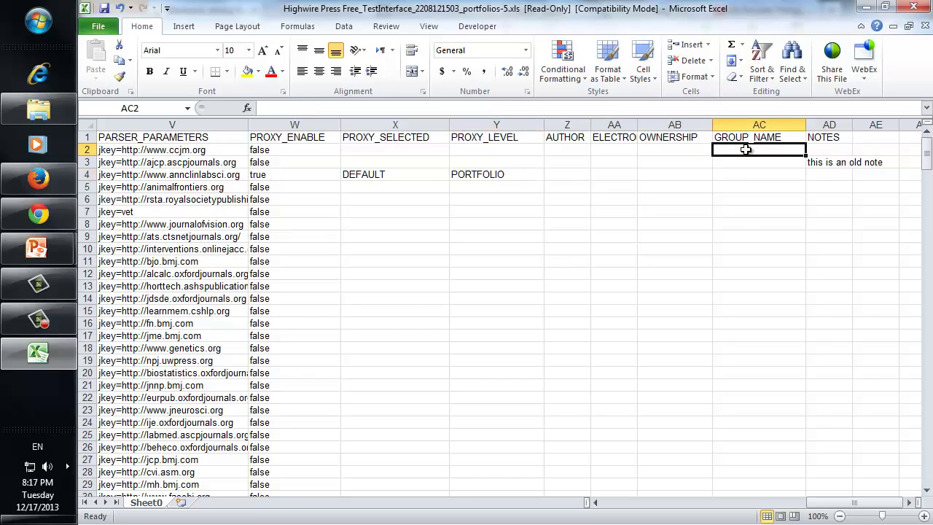
pyautogui.doubleClick(739, 148)
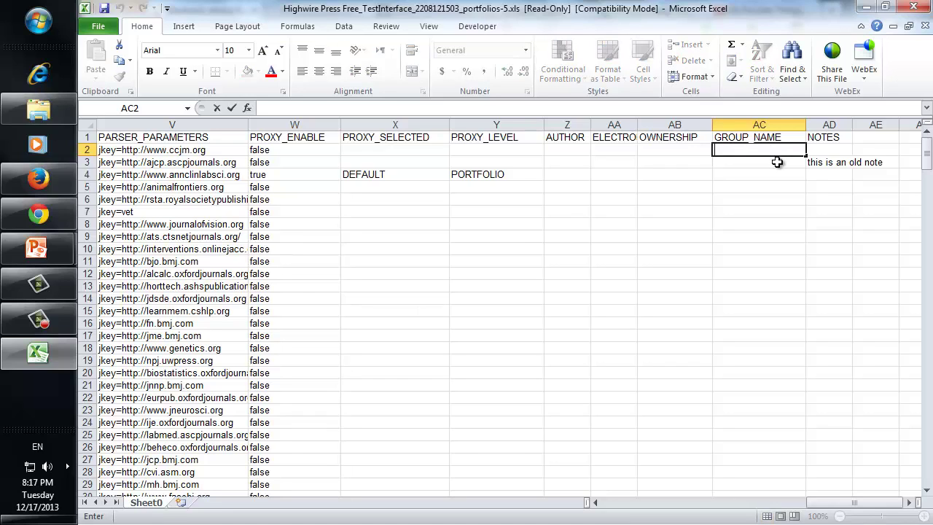
pyautogui.write('West; East')
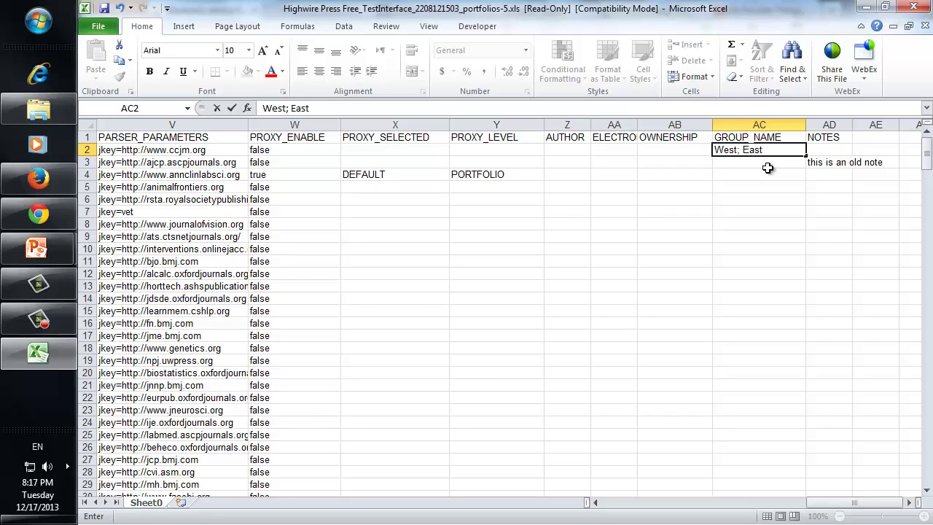
pyautogui.press('Return')
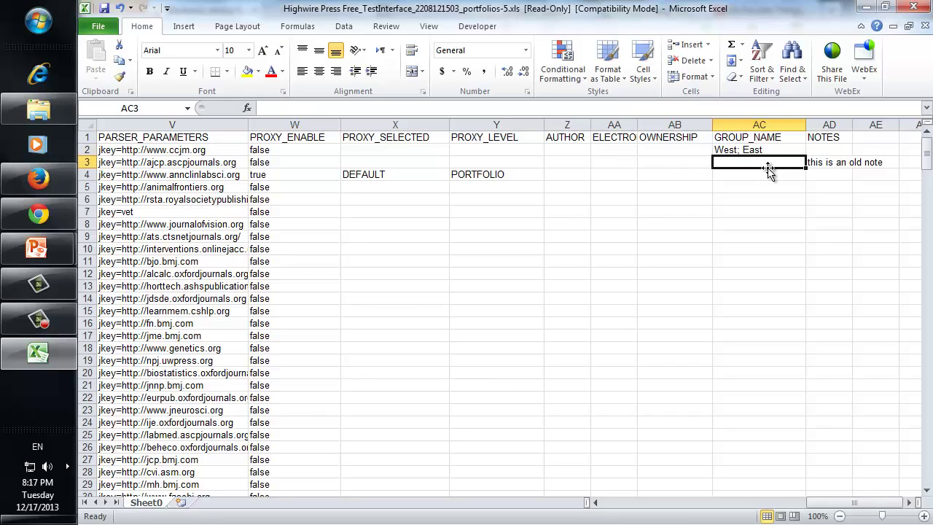
pyautogui.click(777, 151)
pyautogui.doubleClick(758, 151)
pyautogui.moveTo(758, 150); pyautogui.dragTo(711, 151)
pyautogui.press('BackSpace')
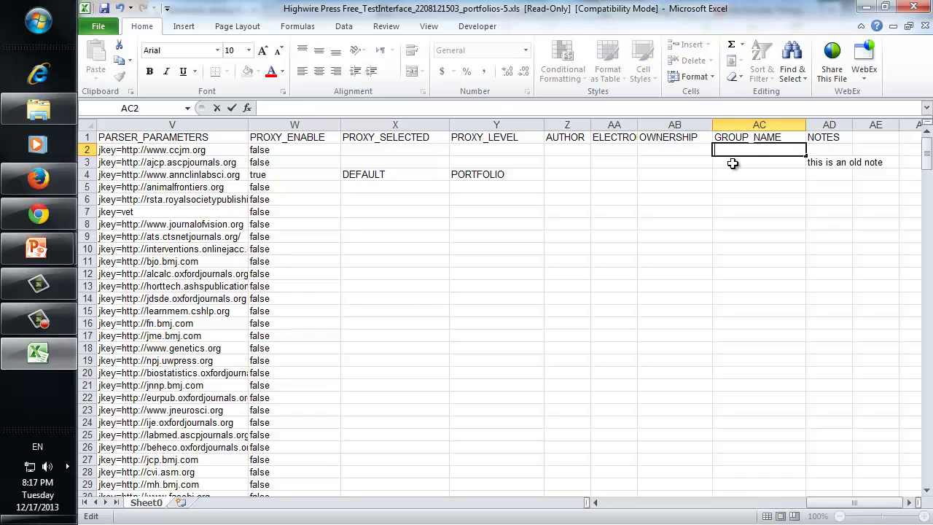
pyautogui.press('Return')
pyautogui.click(731, 150)
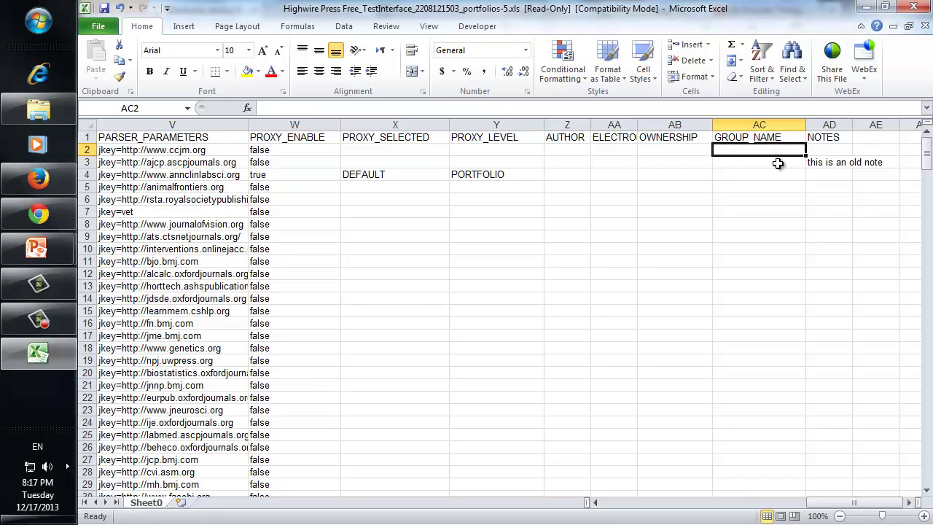
pyautogui.click(828, 150)
pyautogui.doubleClick(828, 150)
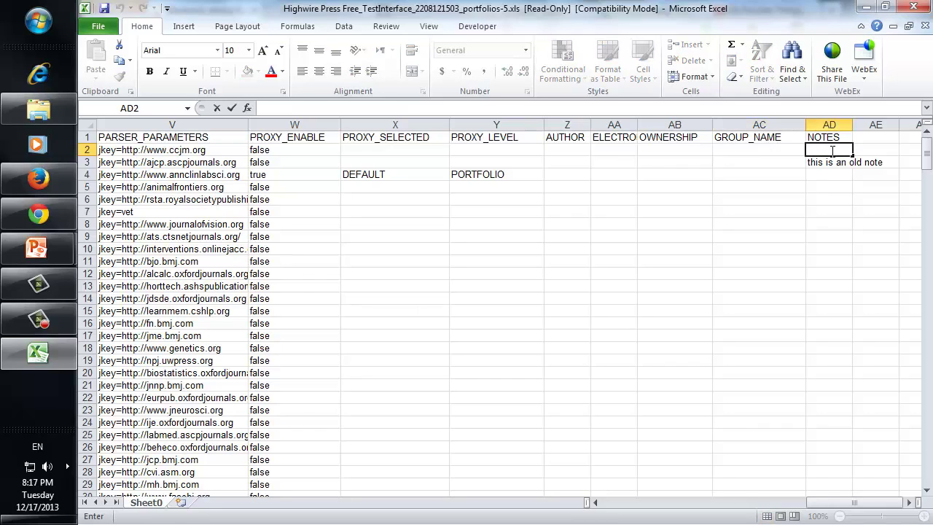
pyautogui.write('This i')
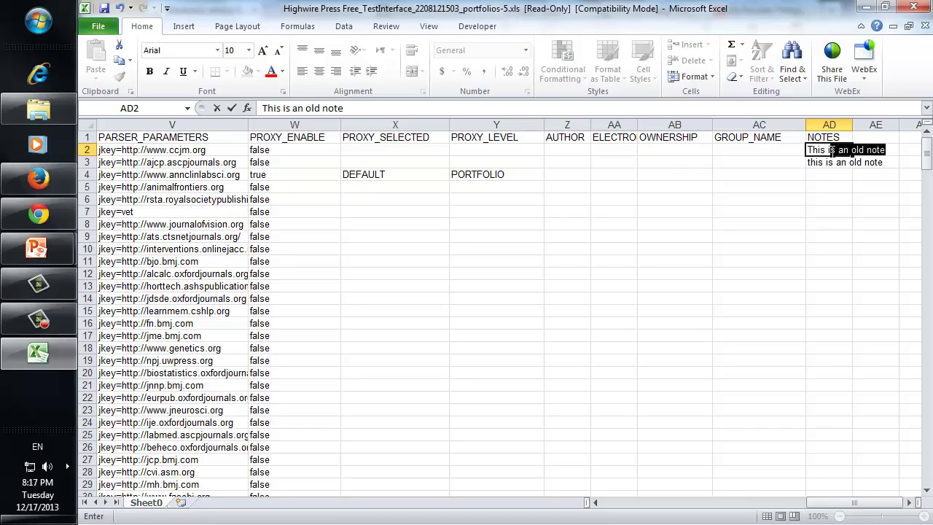
pyautogui.write('s the note from')
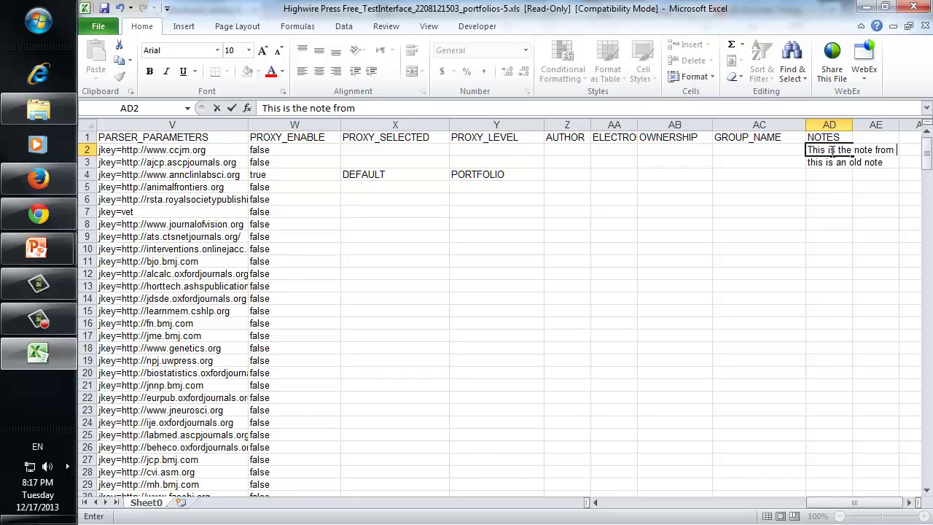
pyautogui.write(' our demo')
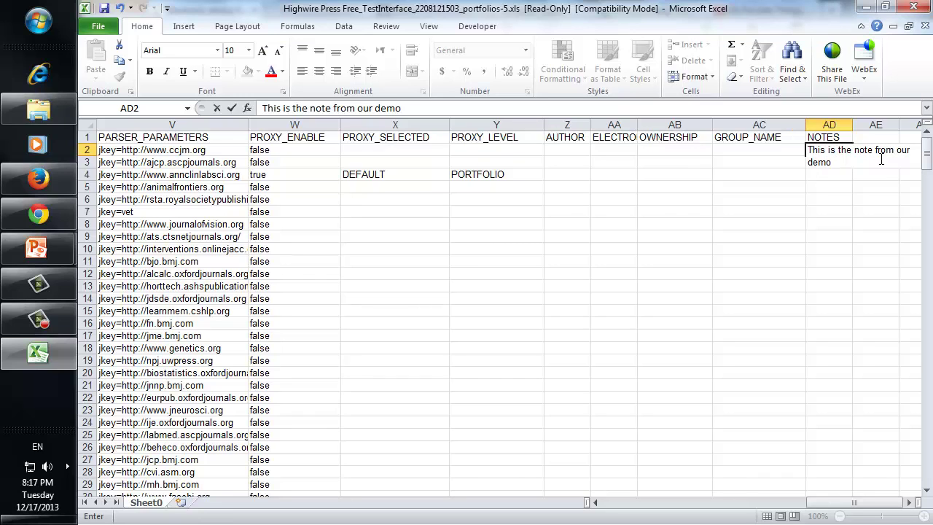
pyautogui.click(886, 175)
pyautogui.moveTo(838, 503); pyautogui.dragTo(839, 510)
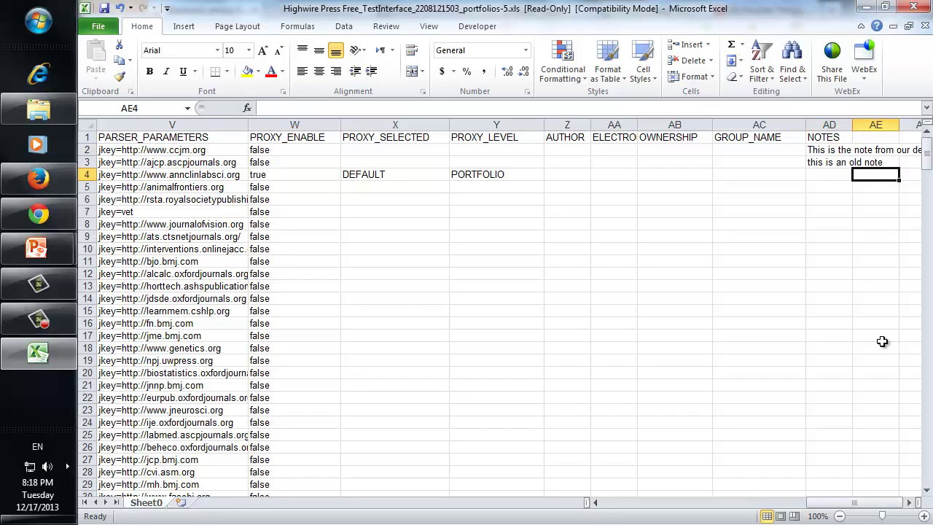
pyautogui.click(908, 503)
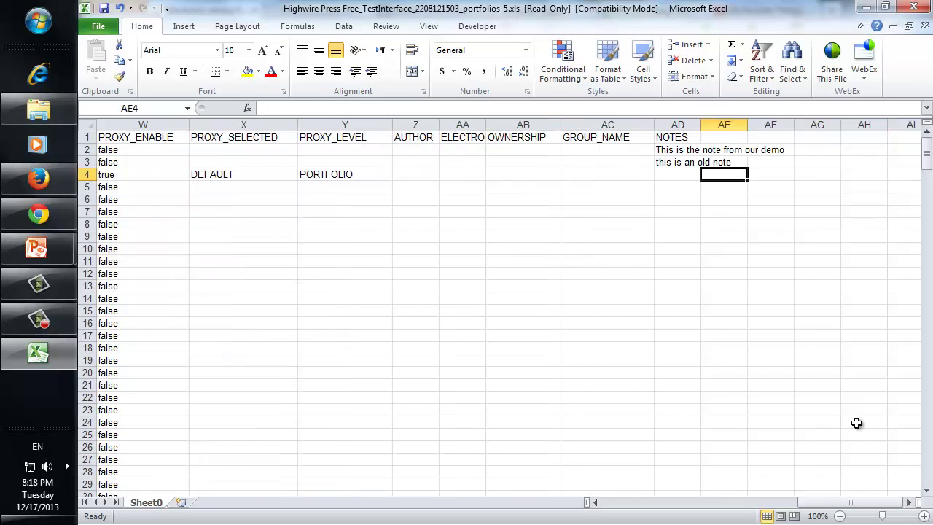
pyautogui.moveTo(860, 502)
pyautogui.mouseDown()
pyautogui.moveTo(869, 510)
pyautogui.moveTo(631, 514)
pyautogui.mouseUp()
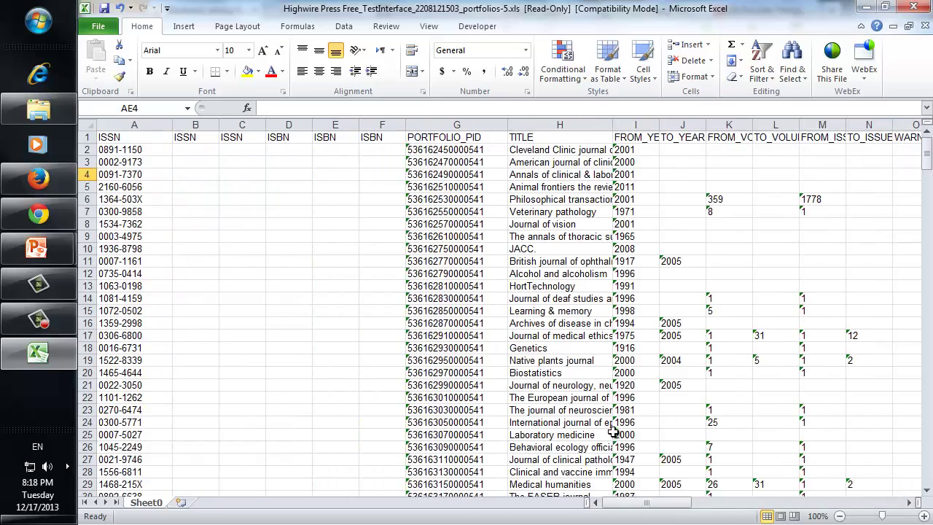
# Save the workbook to the Desktop as PortfolioUpdate.xls in Excel 97-2003 format.
pyautogui.click(89, 31)
pyautogui.click(137, 72)
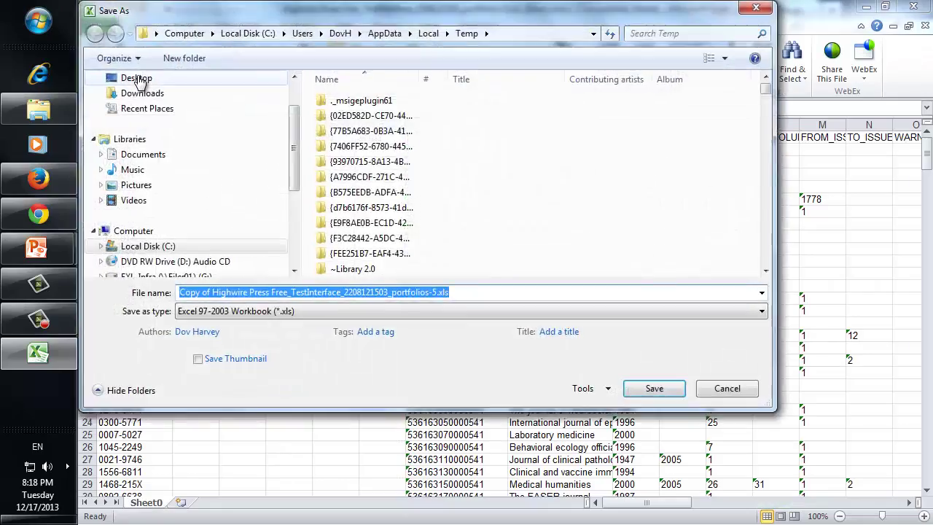
pyautogui.click(138, 79)
pyautogui.moveTo(438, 292); pyautogui.dragTo(131, 291)
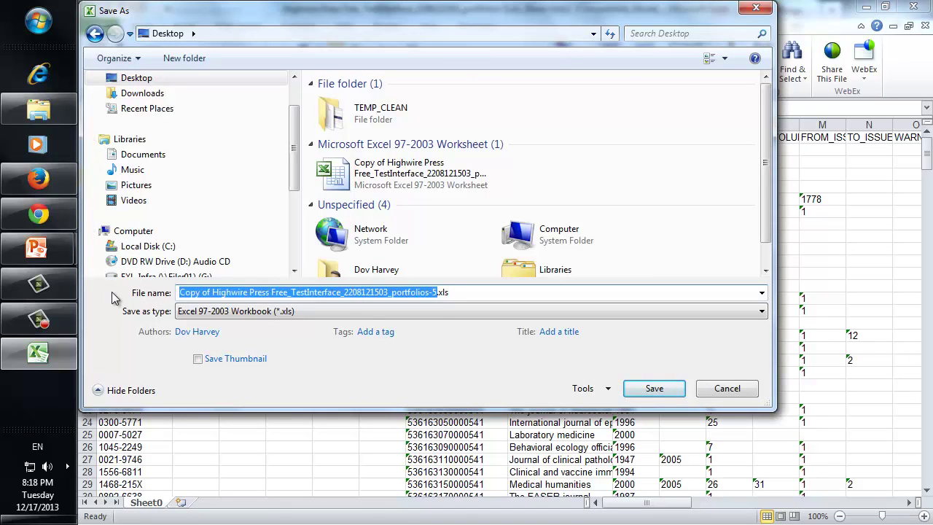
pyautogui.write('PortfolioUpdate')
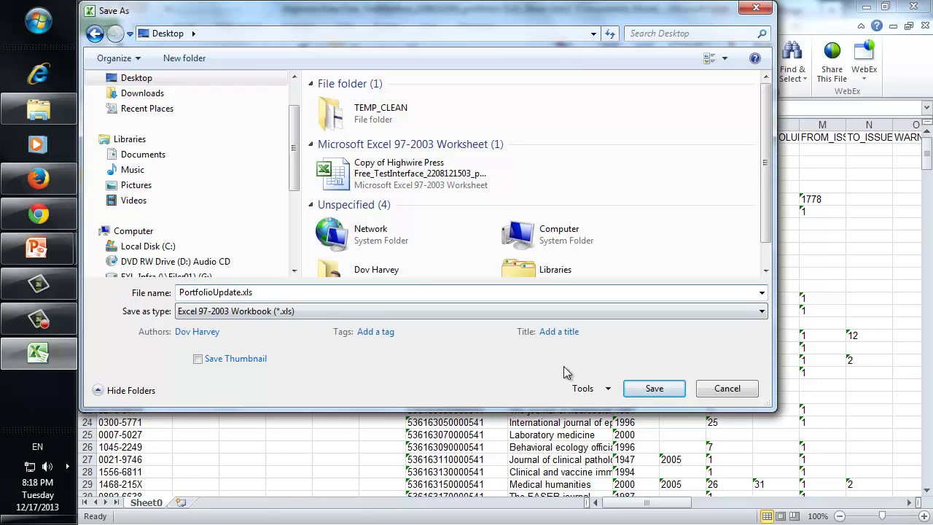
pyautogui.click(652, 387)
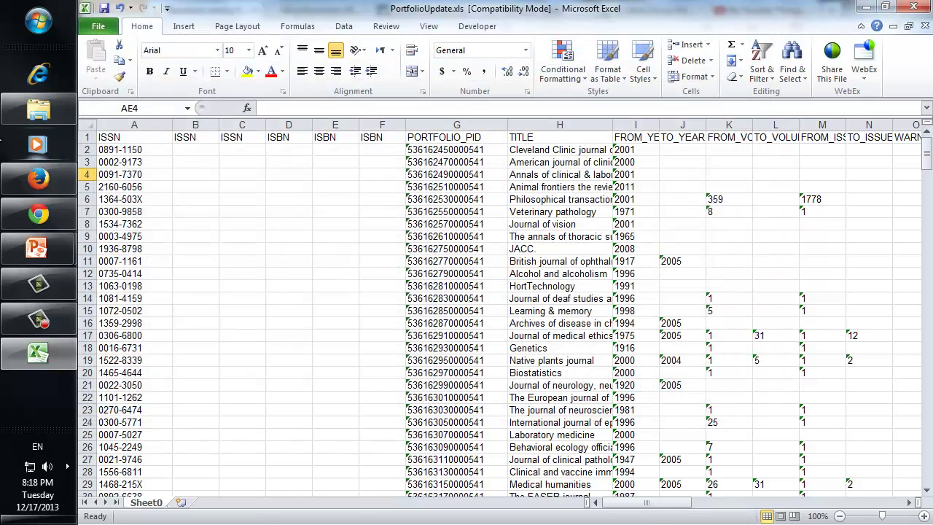
# Start a portfolio load with the Incremental policy and the Update operation.
pyautogui.click(38, 179)
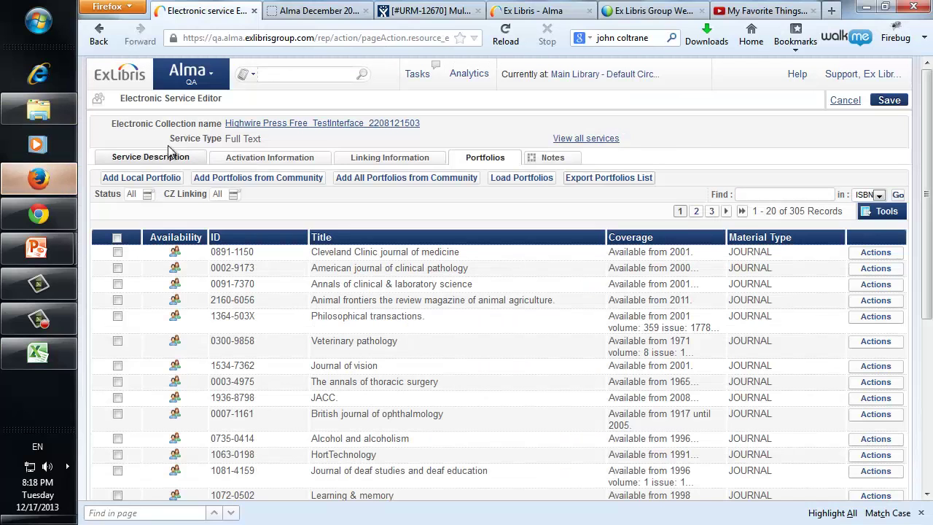
pyautogui.click(520, 179)
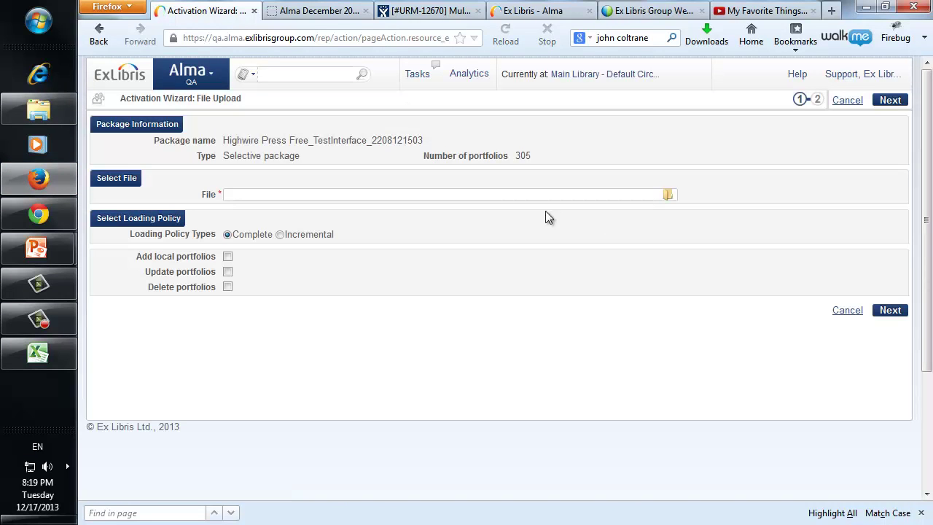
pyautogui.click(280, 234)
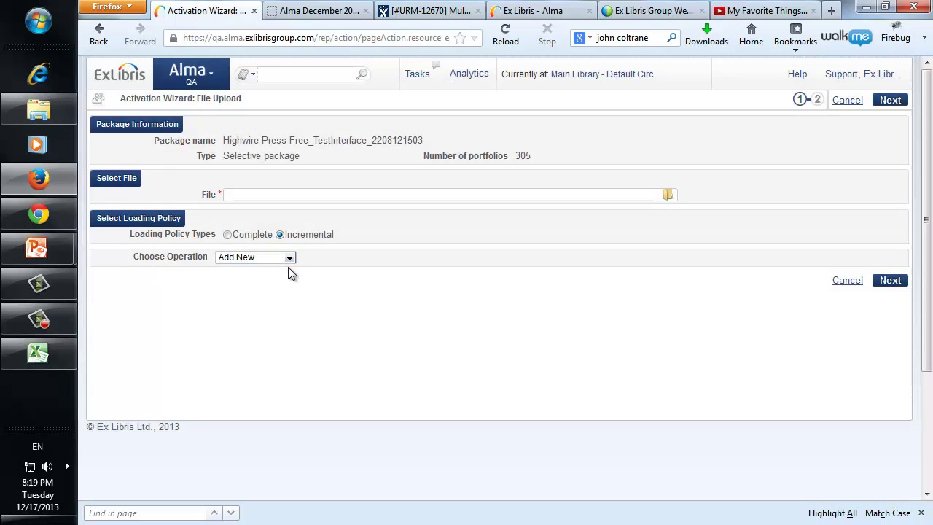
pyautogui.click(289, 259)
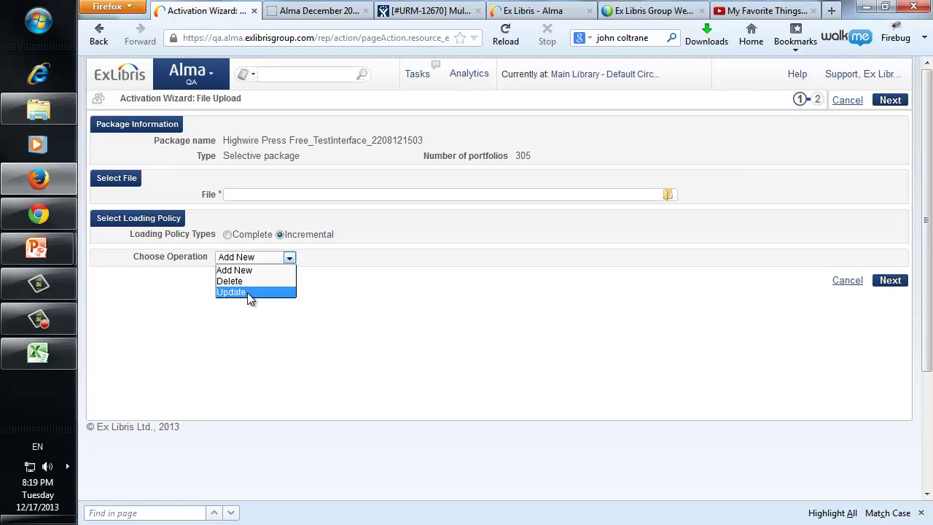
pyautogui.click(246, 292)
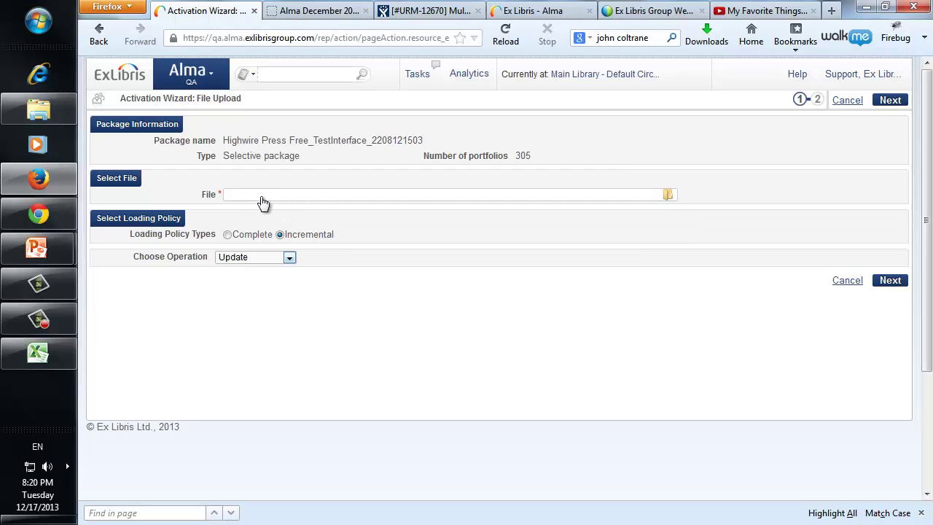
# Attach PortfolioUpdate.xls from the Desktop to the upload step.
pyautogui.click(668, 196)
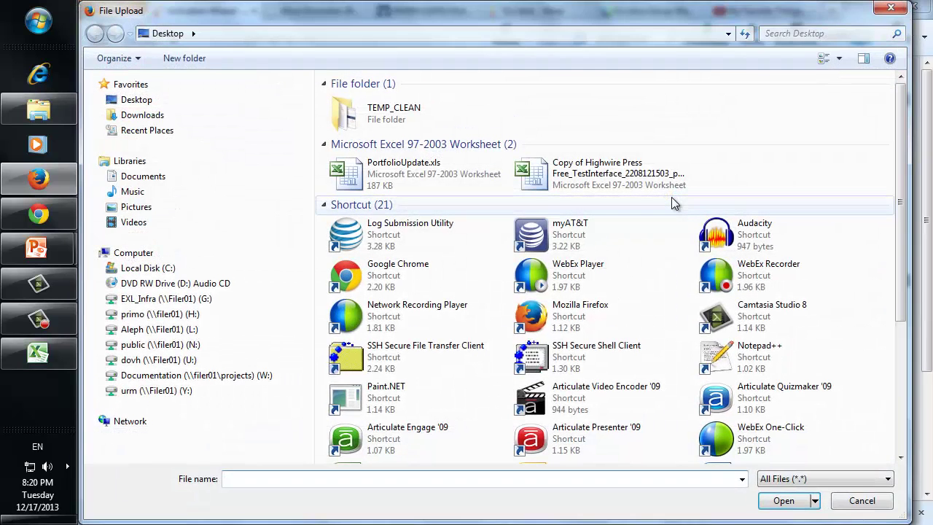
pyautogui.click(420, 178)
pyautogui.click(787, 500)
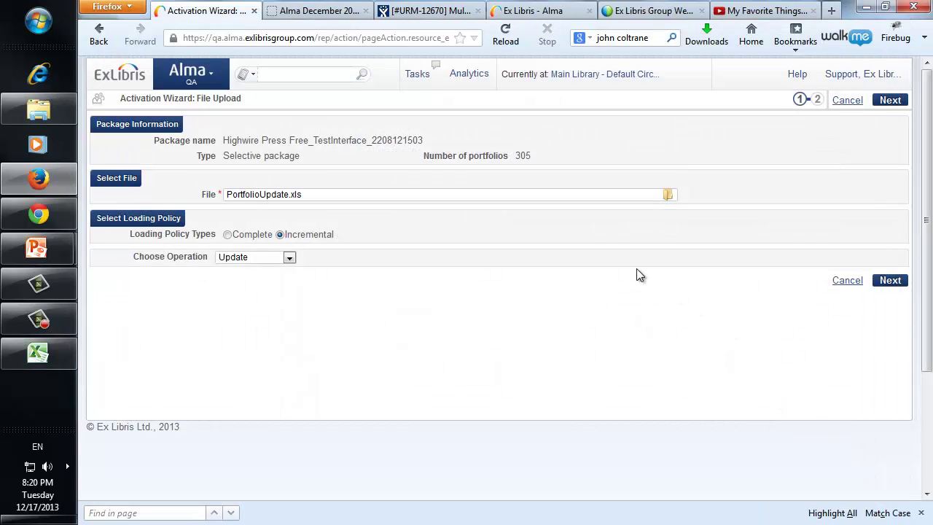
# Review the Activation Summary and activate the update of all 305 Highwire Press portfolios.
pyautogui.click(890, 281)
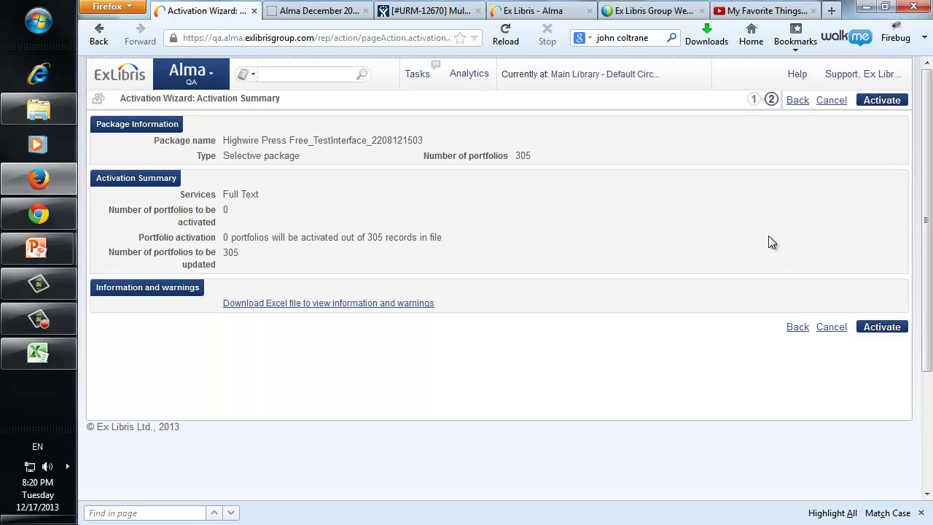
pyautogui.click(882, 327)
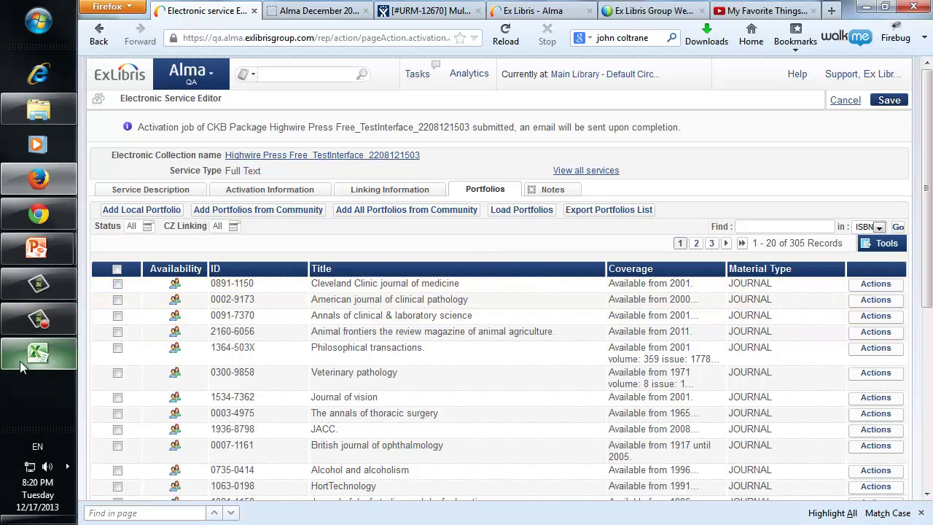
# In PortfolioUpdate.xls, check the AD2 note and widen TITLE column H, then return to Alma.
pyautogui.click(117, 306)
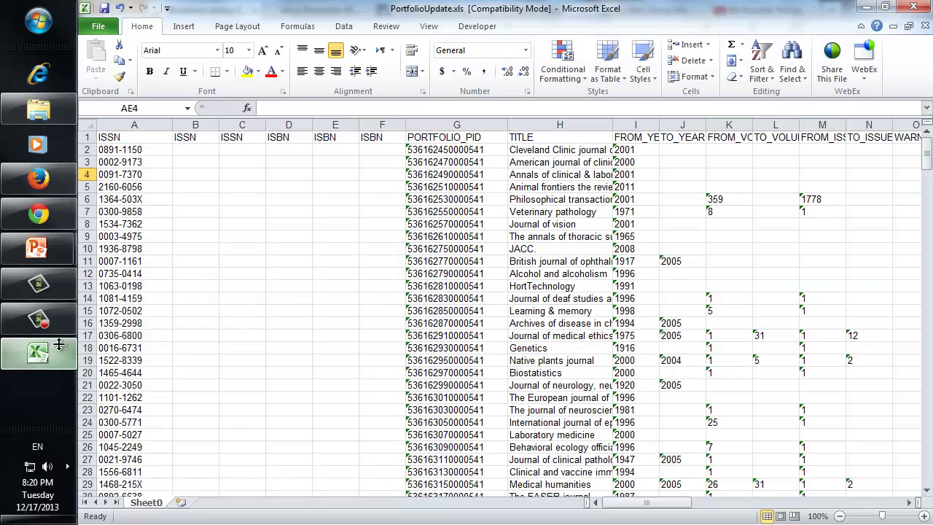
pyautogui.moveTo(632, 503); pyautogui.dragTo(863, 516)
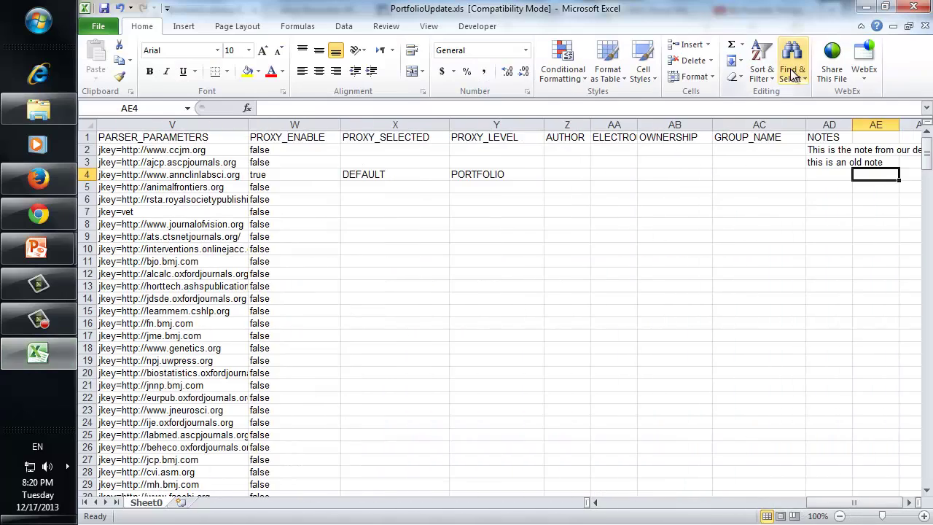
pyautogui.click(825, 151)
pyautogui.moveTo(804, 510); pyautogui.dragTo(314, 514)
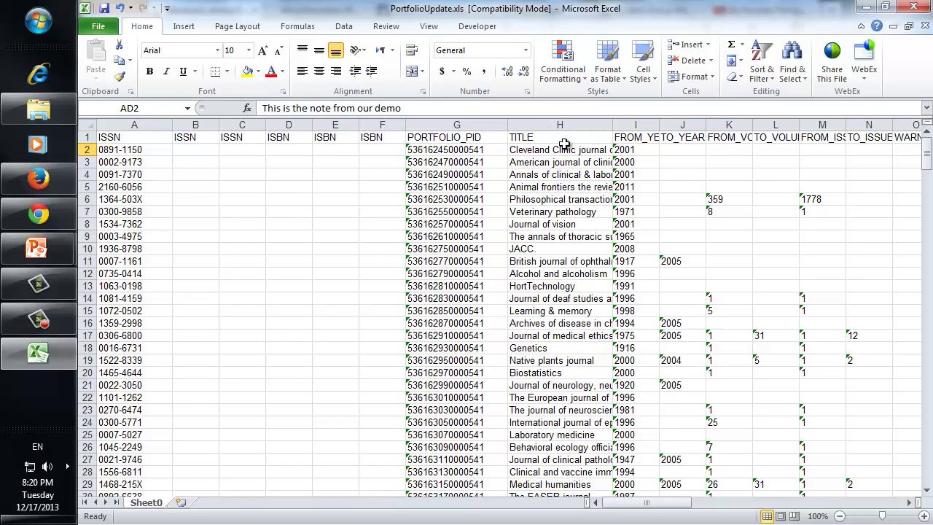
pyautogui.moveTo(612, 125); pyautogui.dragTo(663, 128)
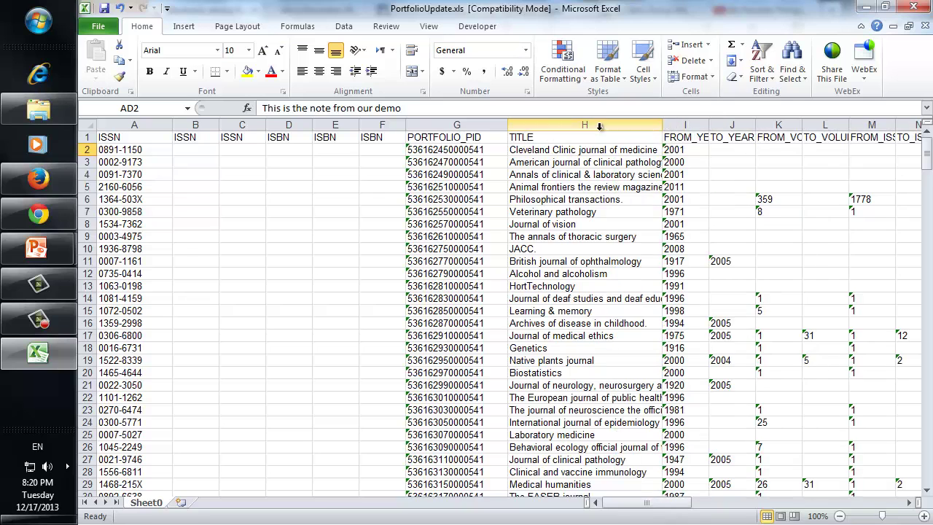
pyautogui.click(38, 178)
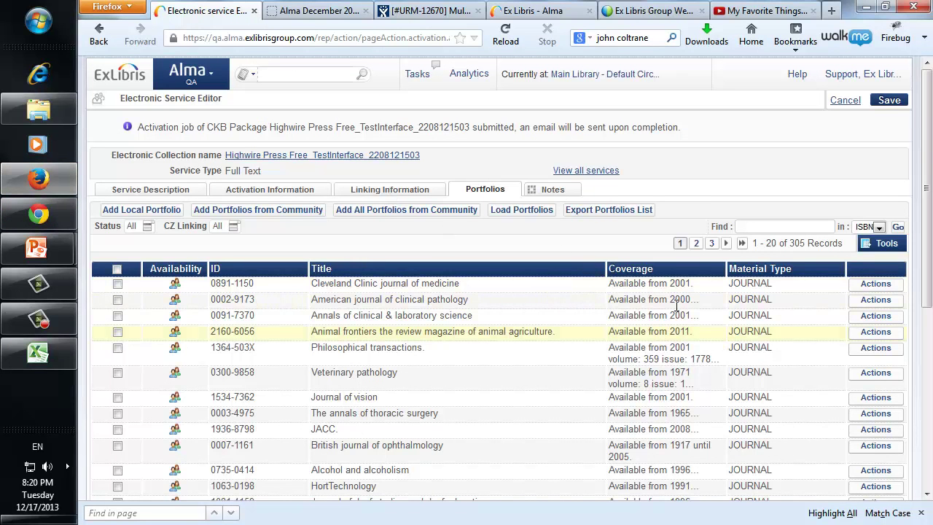
# Edit the Cleveland Clinic journal of medicine portfolio and view its note 'This is the note from our demo'.
pyautogui.click(877, 284)
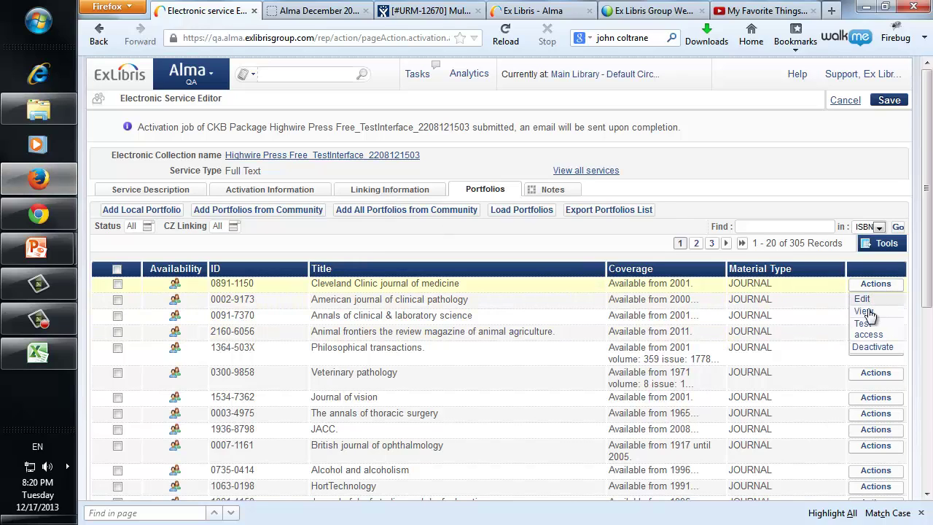
pyautogui.click(865, 301)
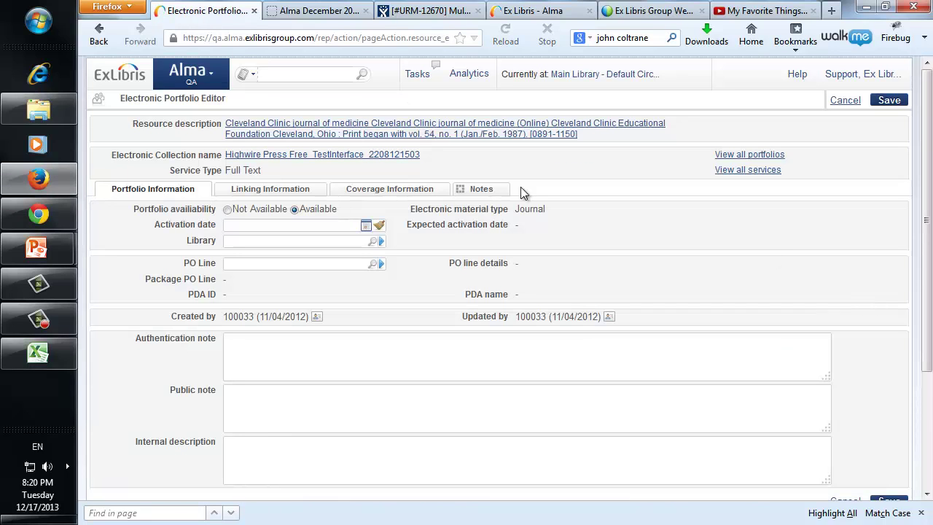
pyautogui.click(479, 188)
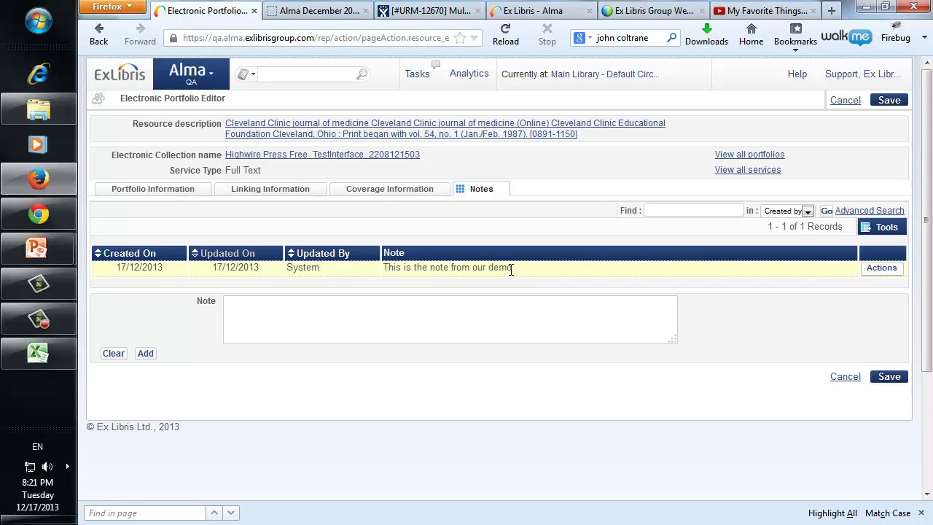
# Check the portfolio's linking details, exit the editor without saving, and view the Highwire Press service's linking information.
pyautogui.click(252, 190)
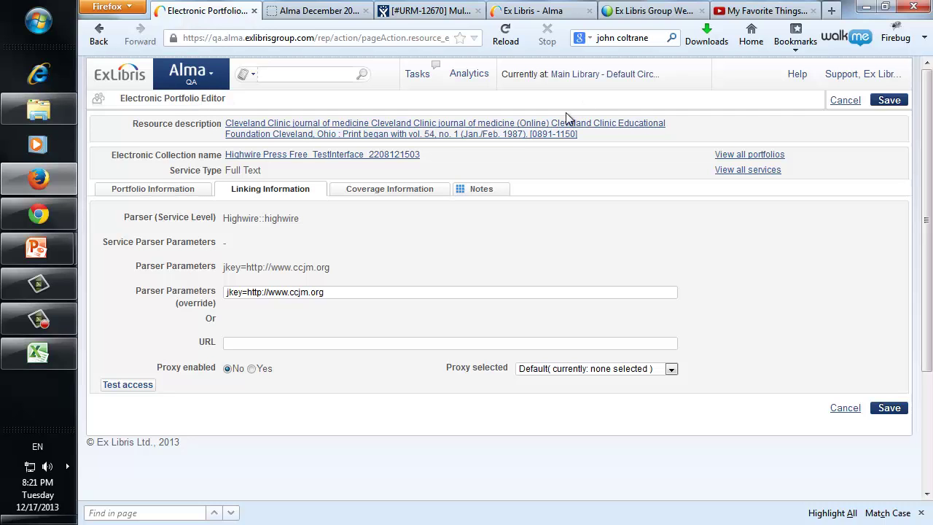
pyautogui.click(845, 99)
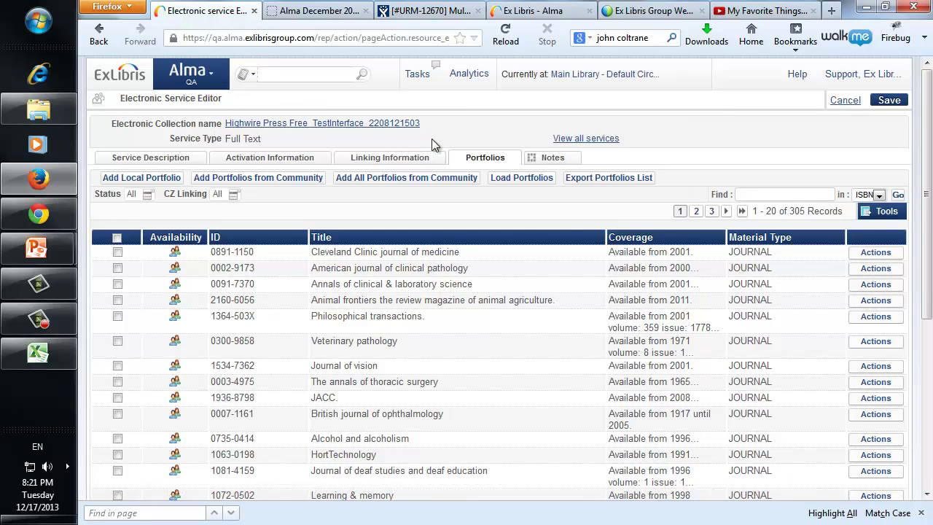
pyautogui.click(409, 158)
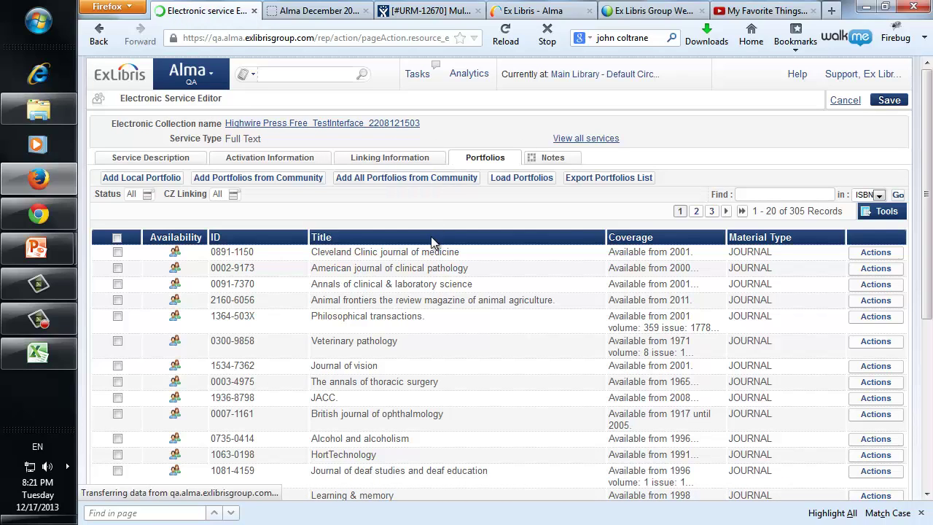